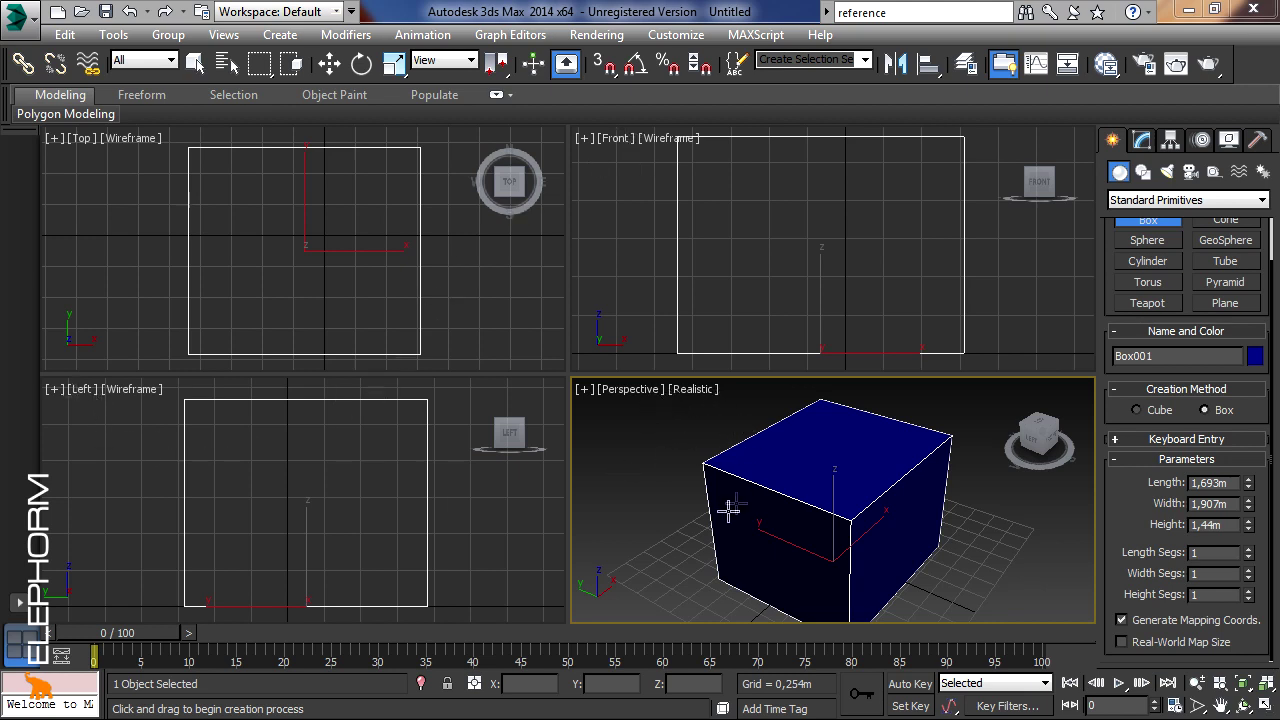
Start opening a scene file and choose Don't Save for the untitled box scene
{"action": "left_click", "coordinate": [37, 30]}
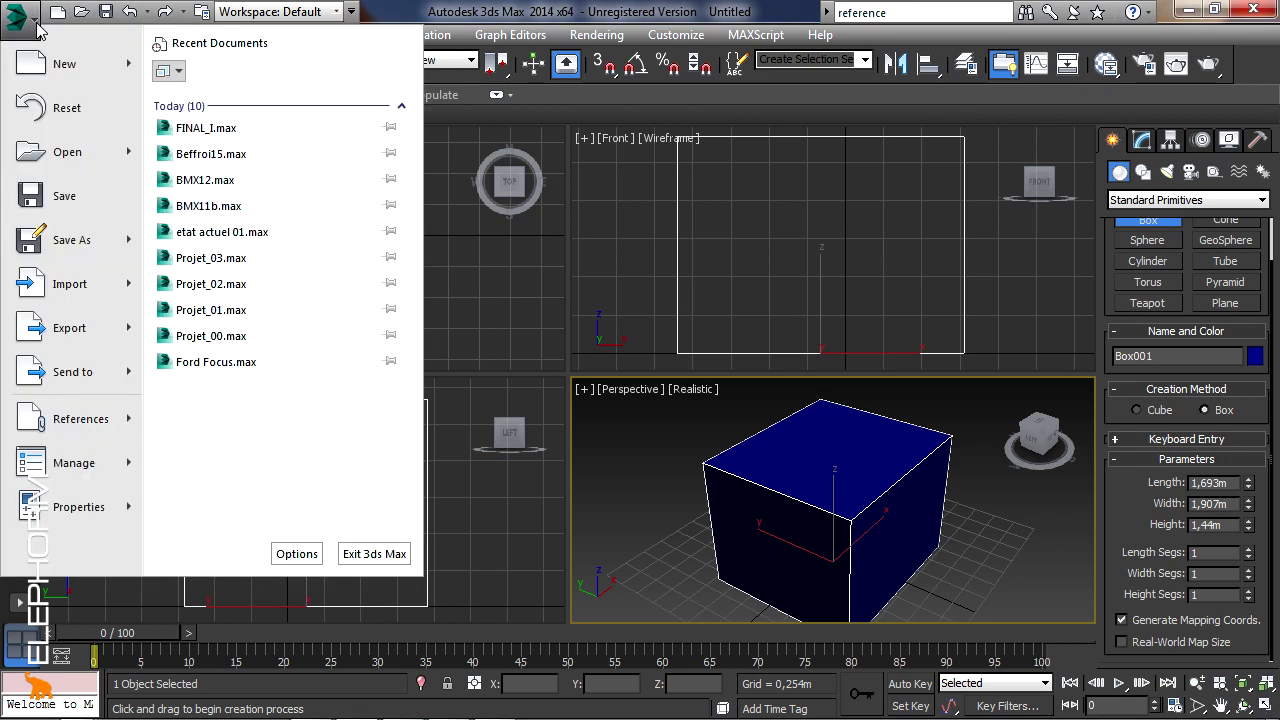
{"action": "mouse_move", "coordinate": [66, 151]}
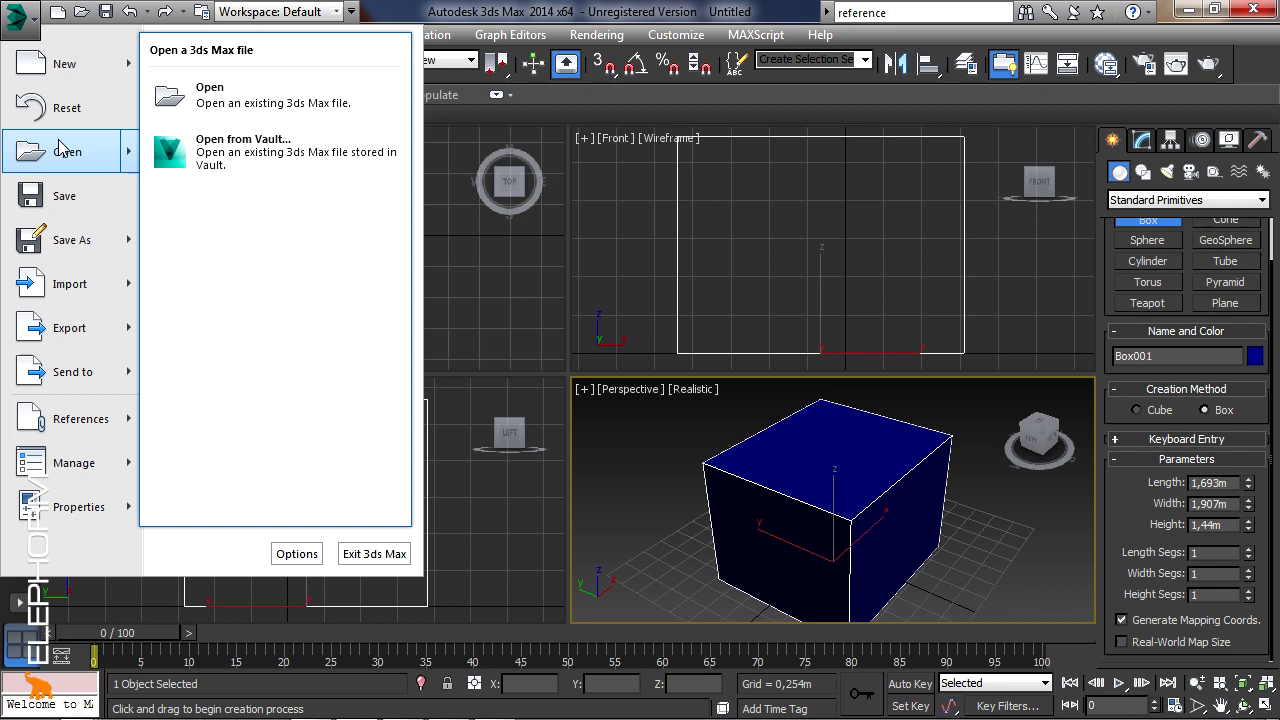
{"action": "left_click", "coordinate": [35, 33]}
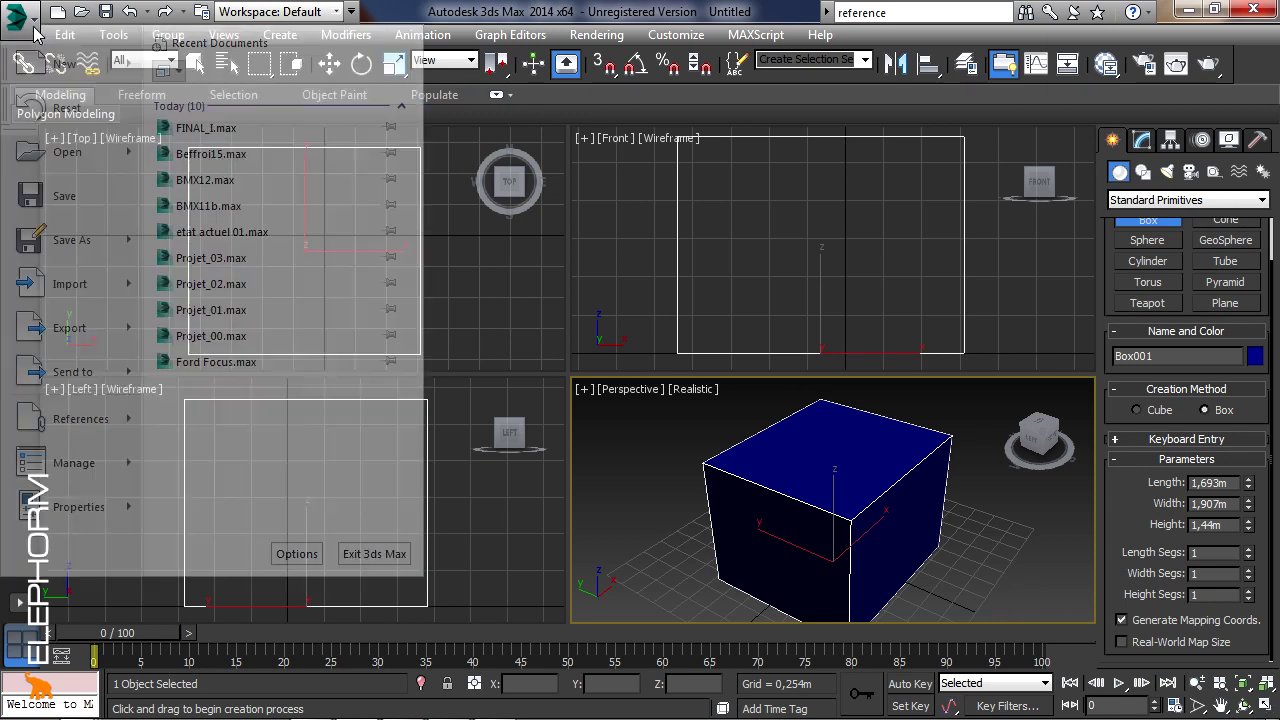
{"action": "left_click", "coordinate": [35, 33]}
{"action": "mouse_move", "coordinate": [68, 152]}
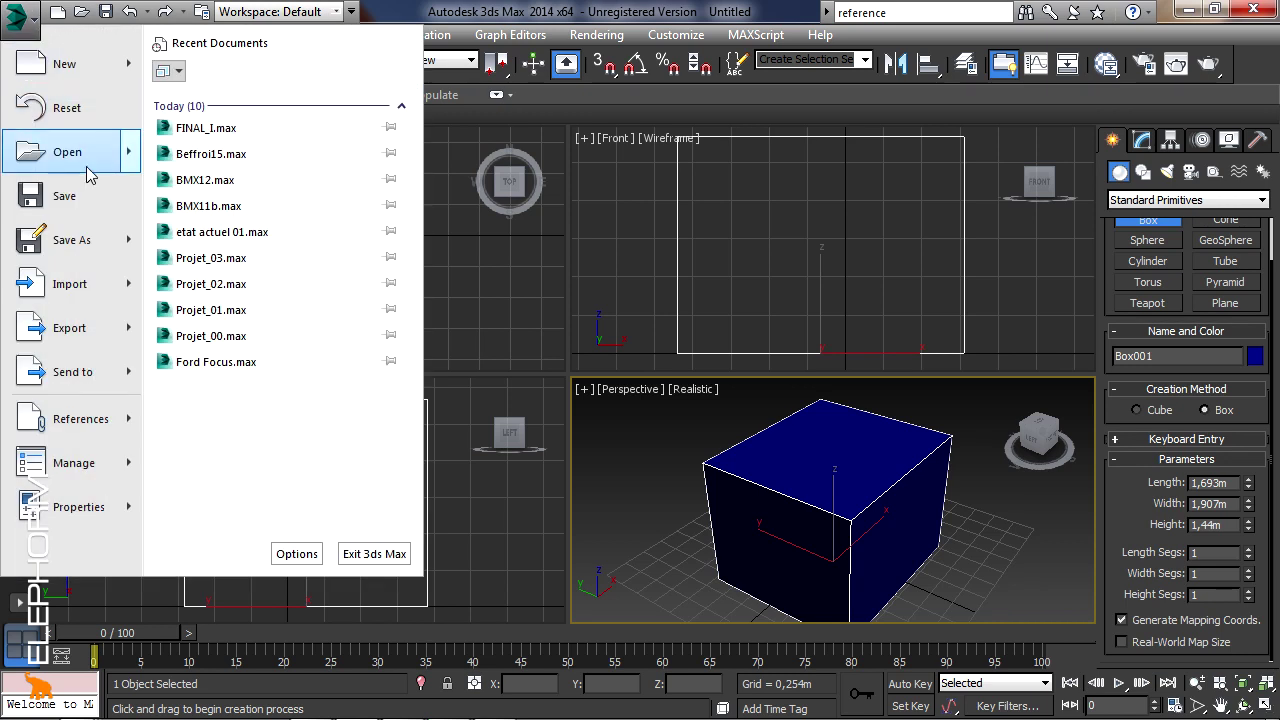
{"action": "left_click", "coordinate": [274, 112]}
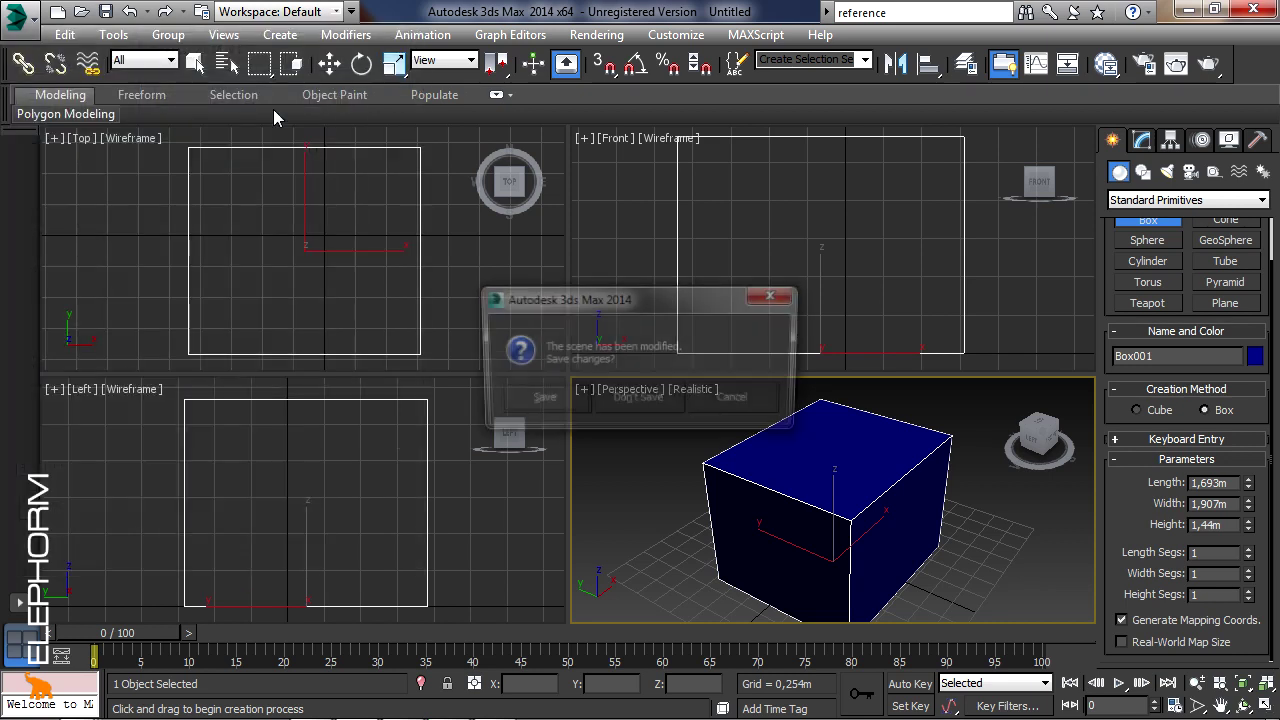
{"action": "left_click", "coordinate": [657, 404]}
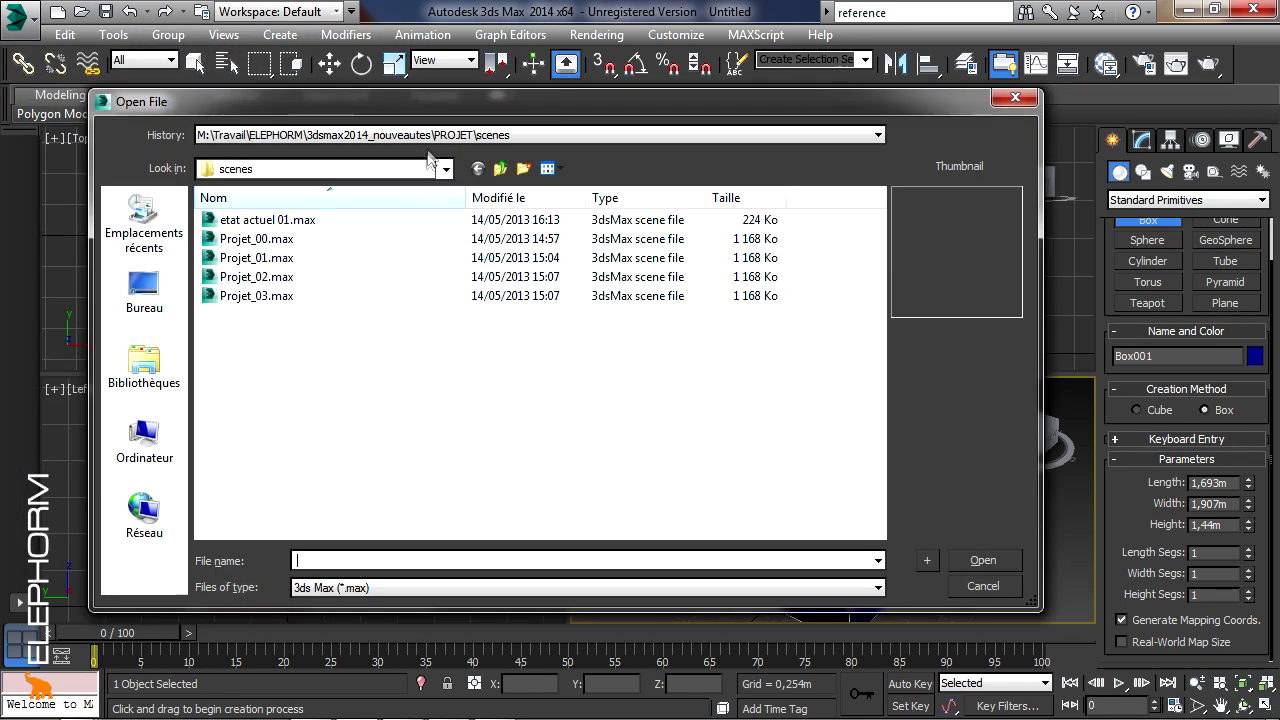
Load bmw 7.max from the 3dsMax scenes folder picked in the History list
{"action": "left_click", "coordinate": [430, 136]}
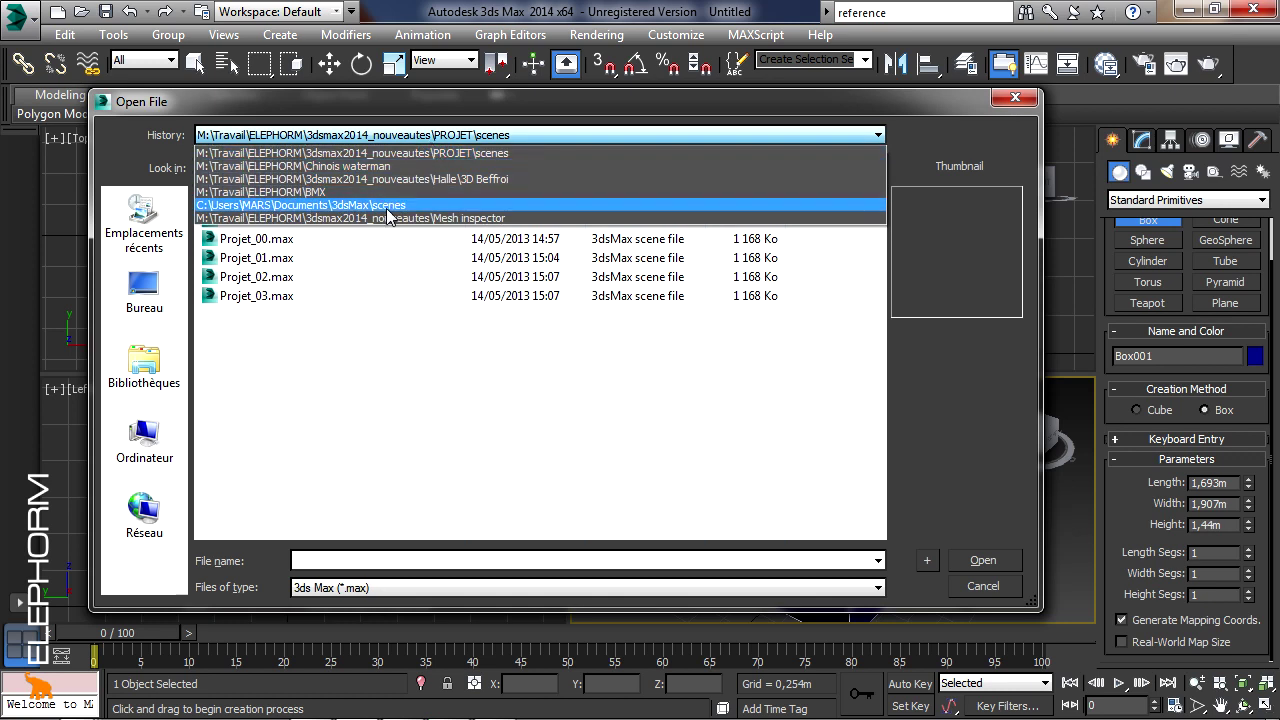
{"action": "left_click", "coordinate": [387, 209]}
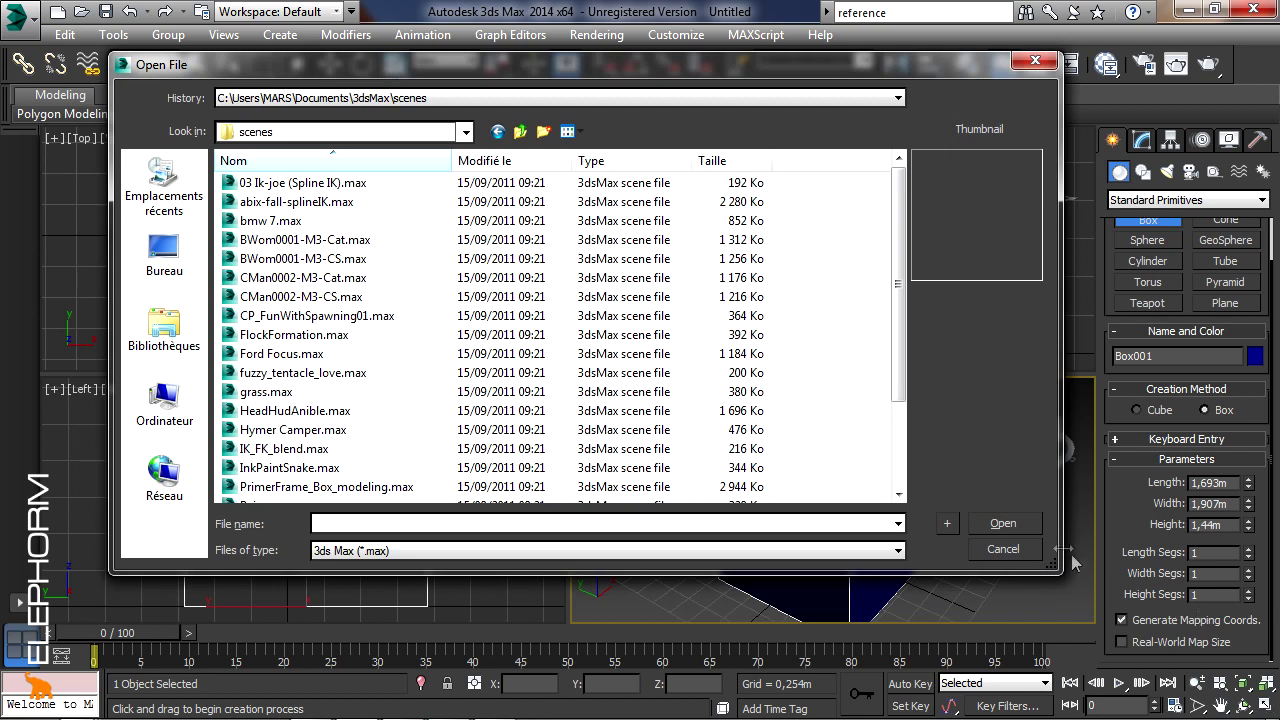
{"action": "left_click_drag", "start_coordinate": [1072, 563], "coordinate": [1085, 600]}
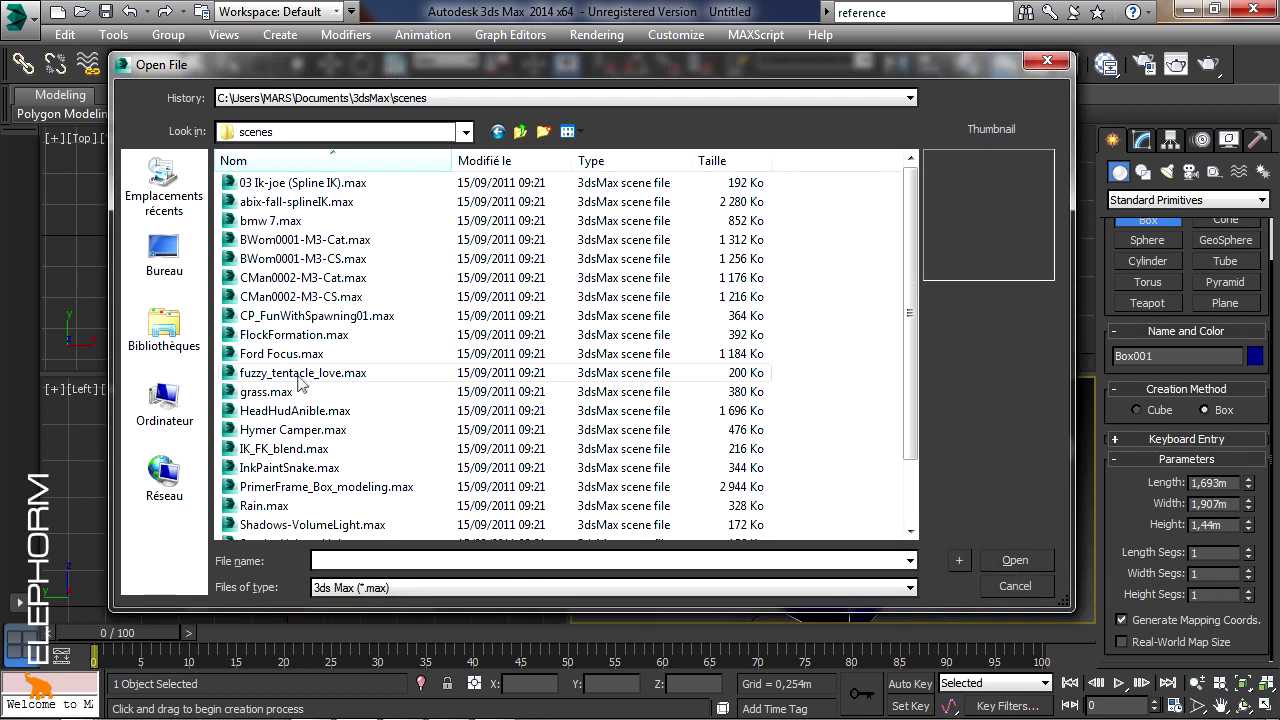
{"action": "left_click", "coordinate": [296, 222]}
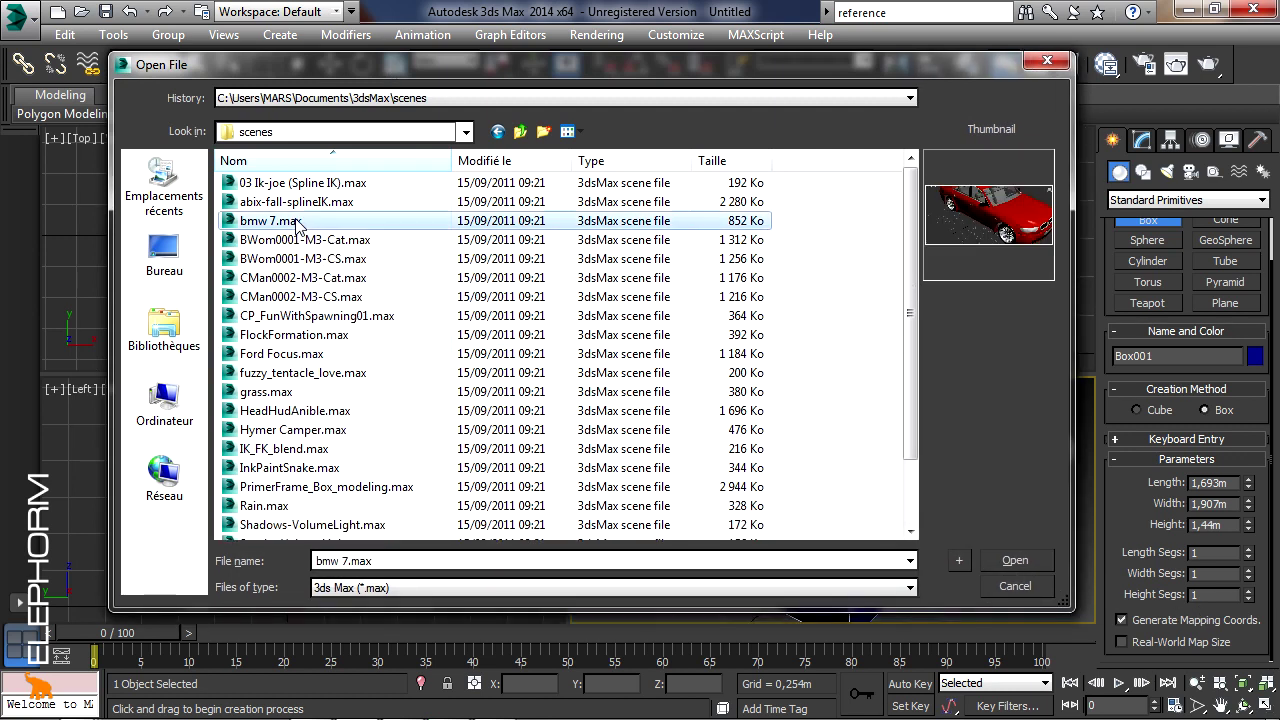
{"action": "left_click", "coordinate": [1015, 560]}
Pan the car lower in the Perspective view, then restore the four-viewport layout with Alt+W
{"action": "scroll", "coordinate": [470, 378], "scroll_direction": "down", "scroll_amount": 3}
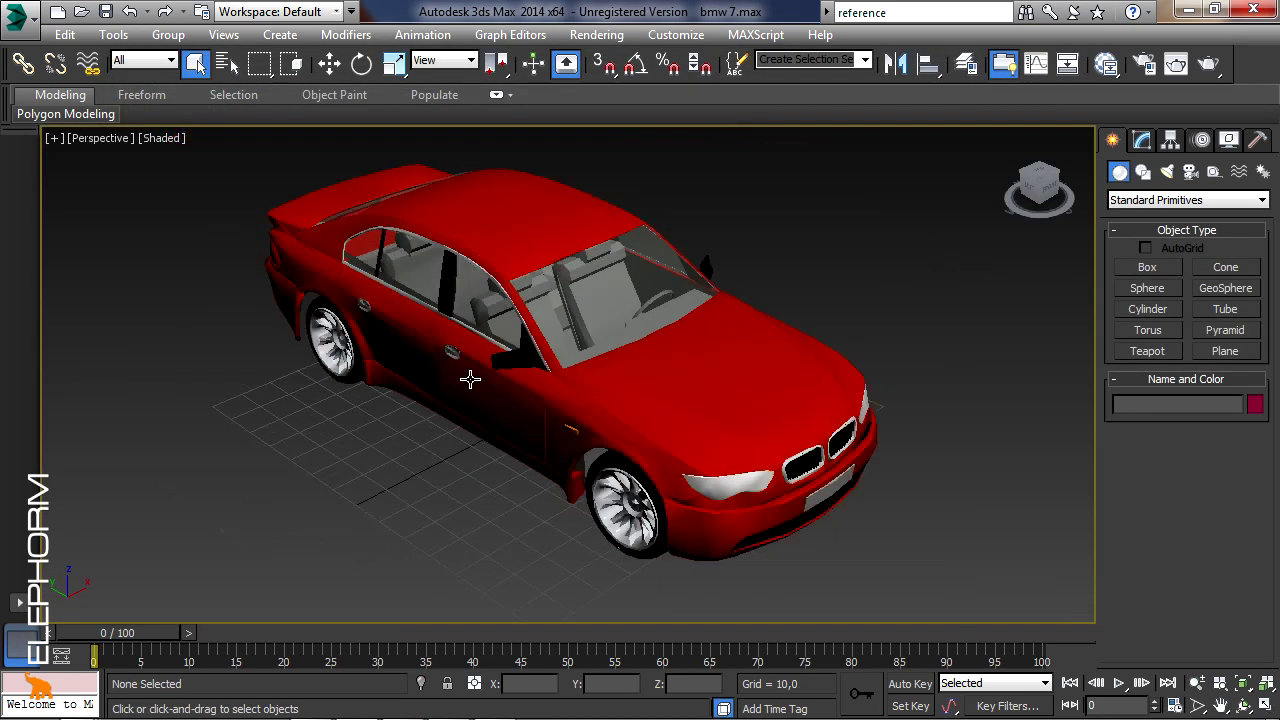
{"action": "middle_click_drag", "start_coordinate": [513, 338], "coordinate": [513, 378]}
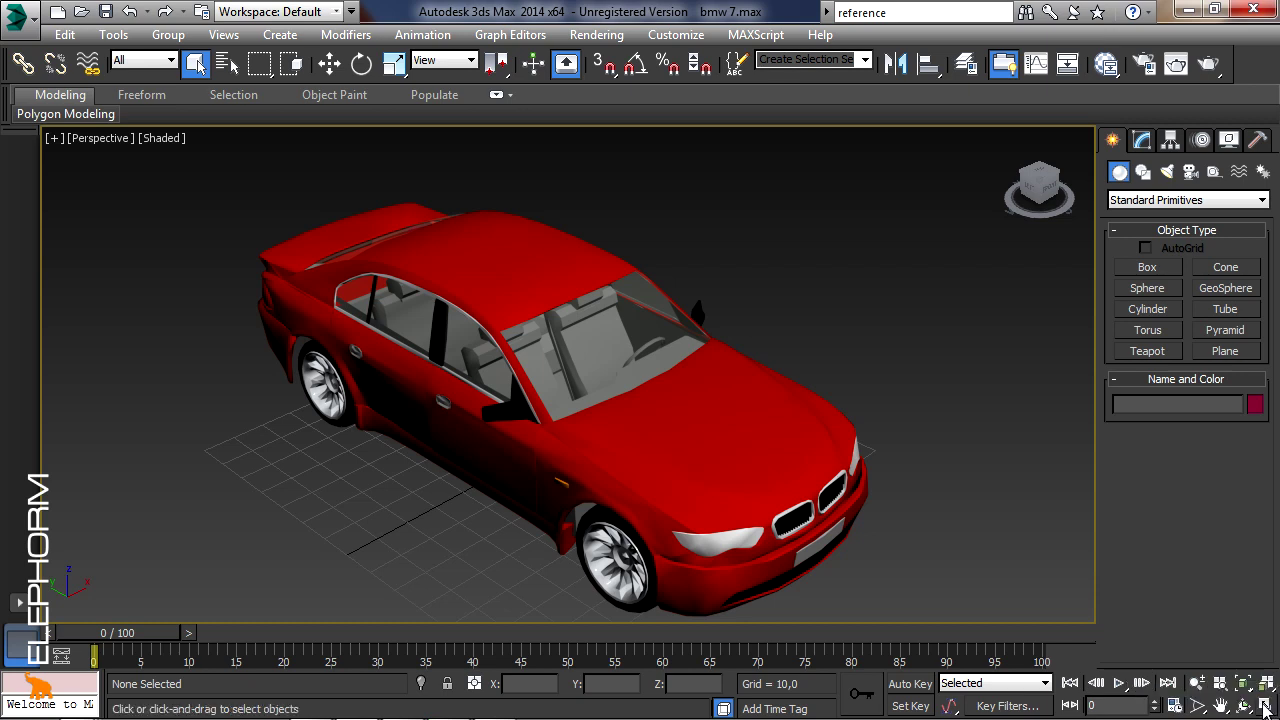
{"action": "key", "text": "alt+w"}
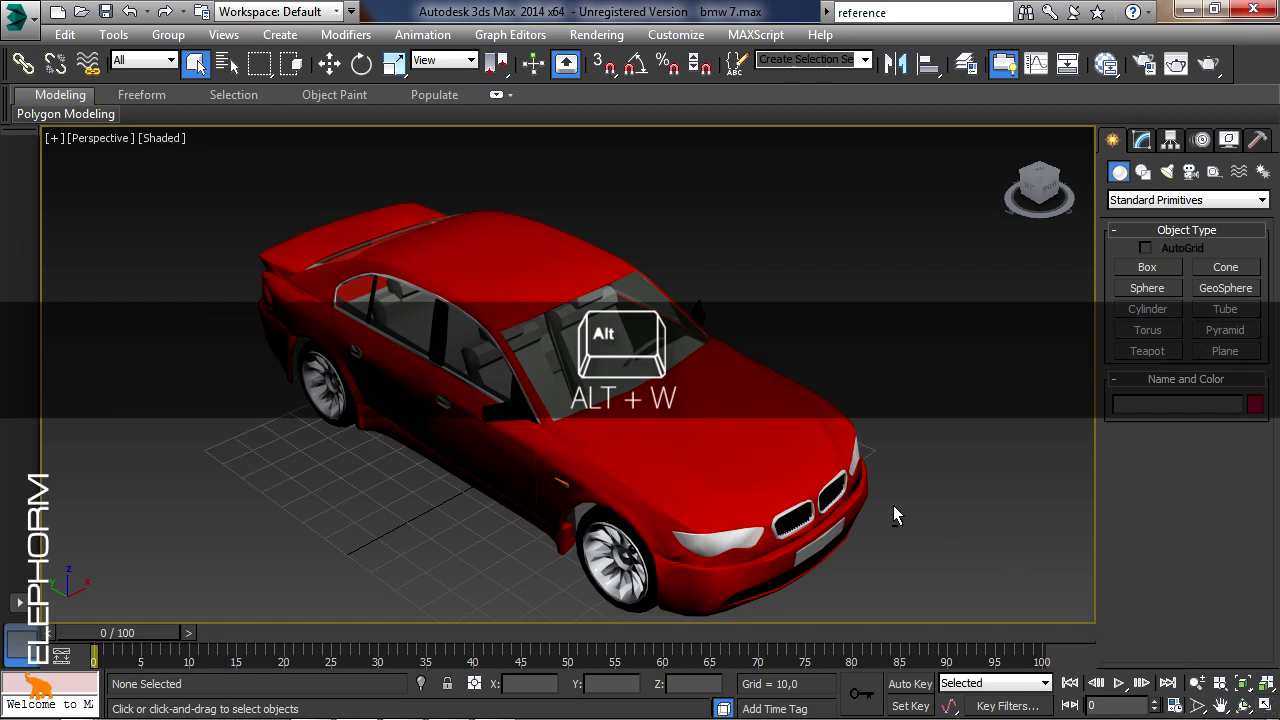
{"action": "key", "text": "alt+w"}
Select the bmw7 car, activate the Perspective viewport and change its shading from Shaded to Realistic
{"action": "left_click", "coordinate": [268, 213]}
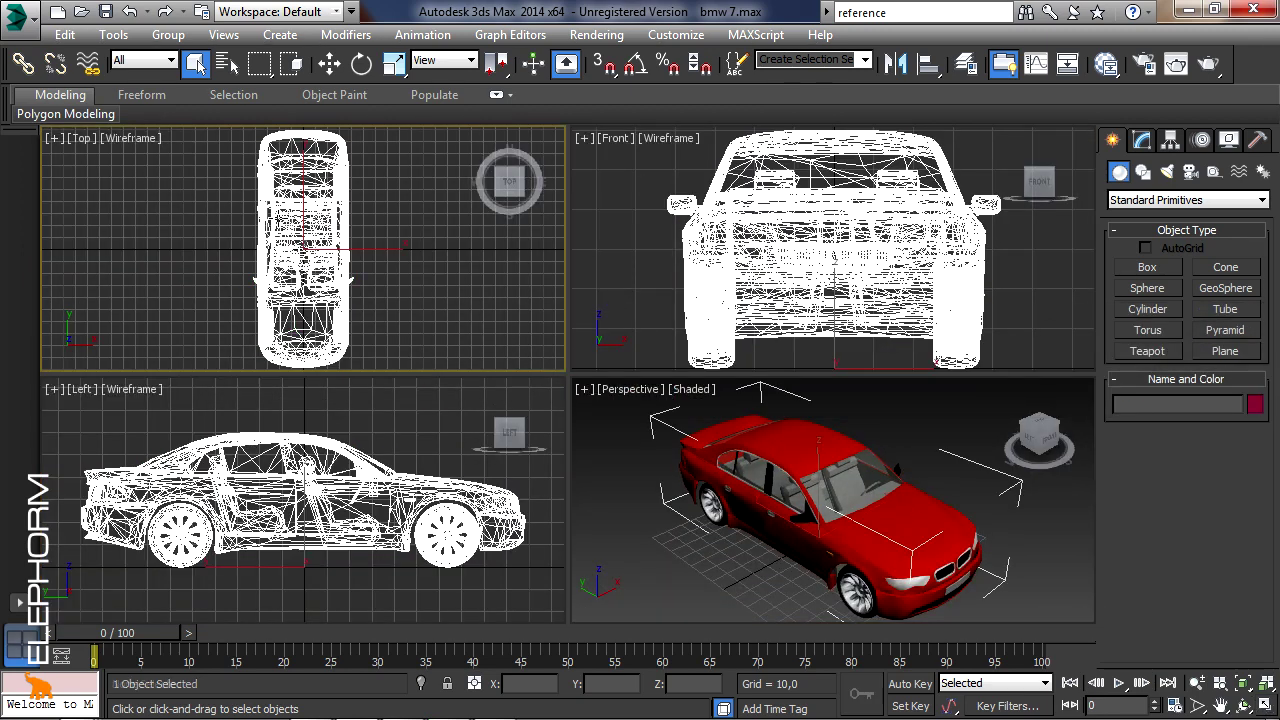
{"action": "left_click", "coordinate": [772, 244]}
{"action": "left_click", "coordinate": [332, 452]}
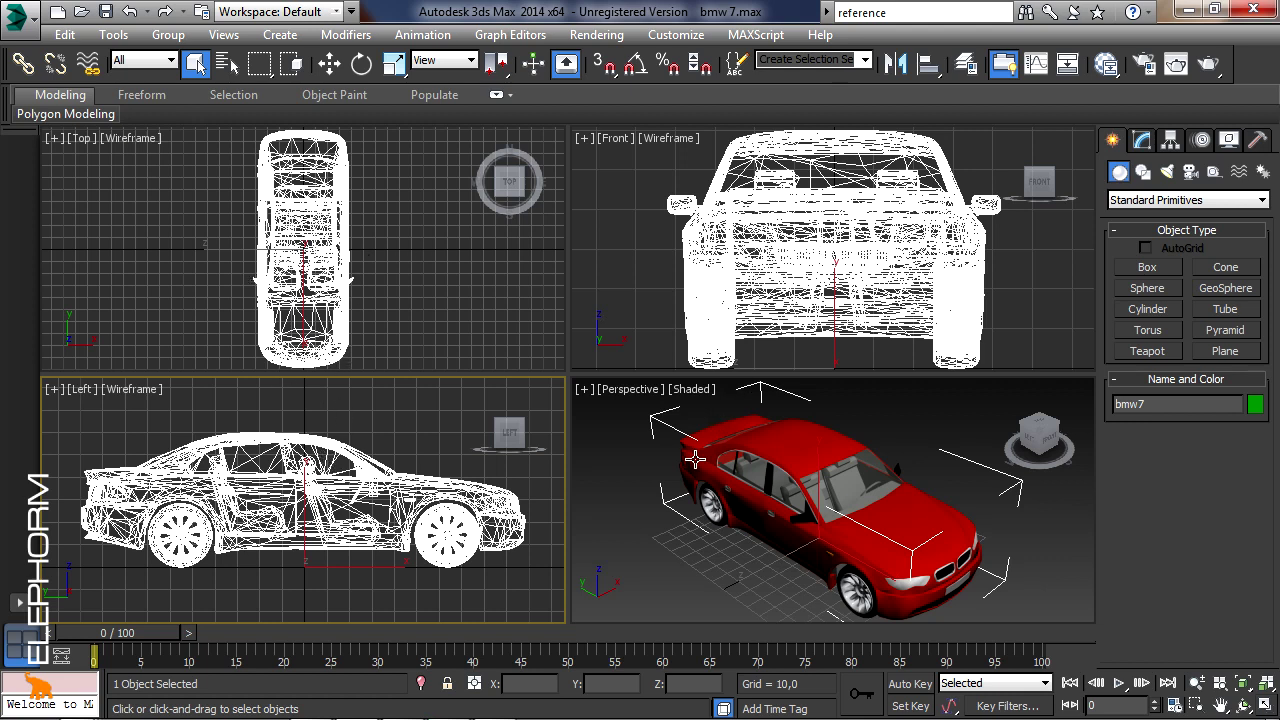
{"action": "left_click", "coordinate": [765, 457]}
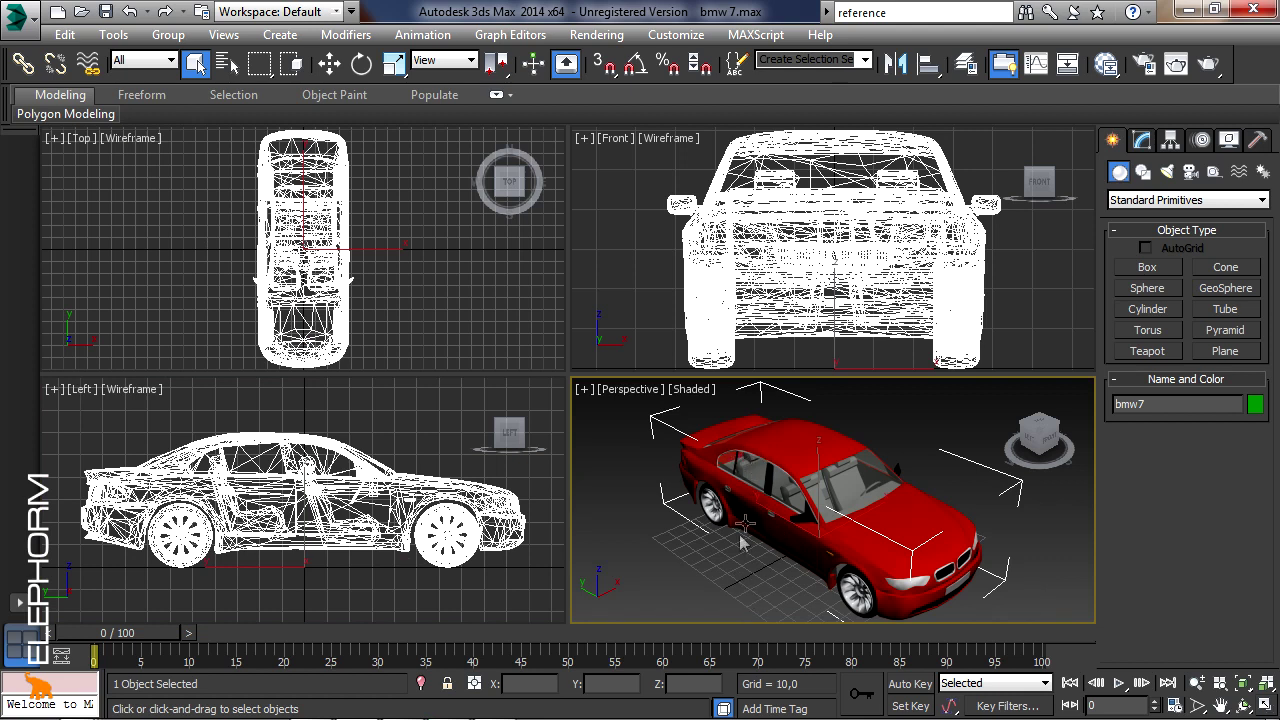
{"action": "left_click", "coordinate": [689, 392]}
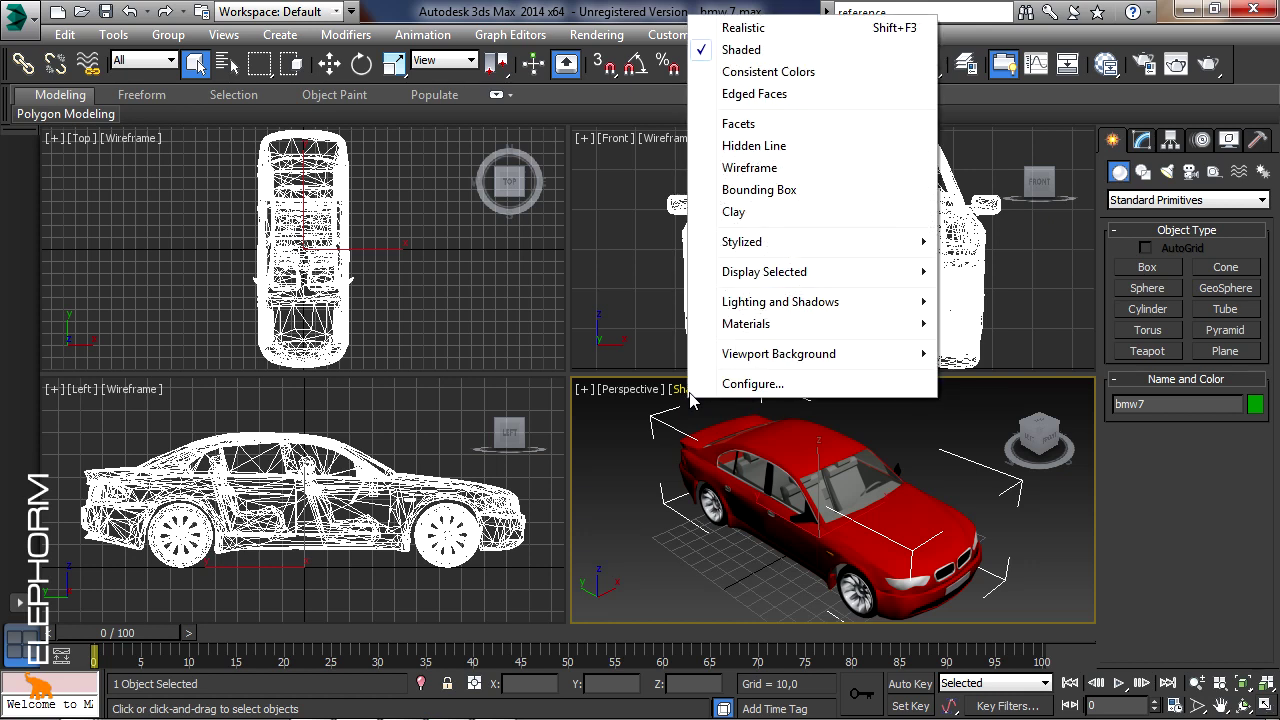
{"action": "left_click", "coordinate": [768, 27]}
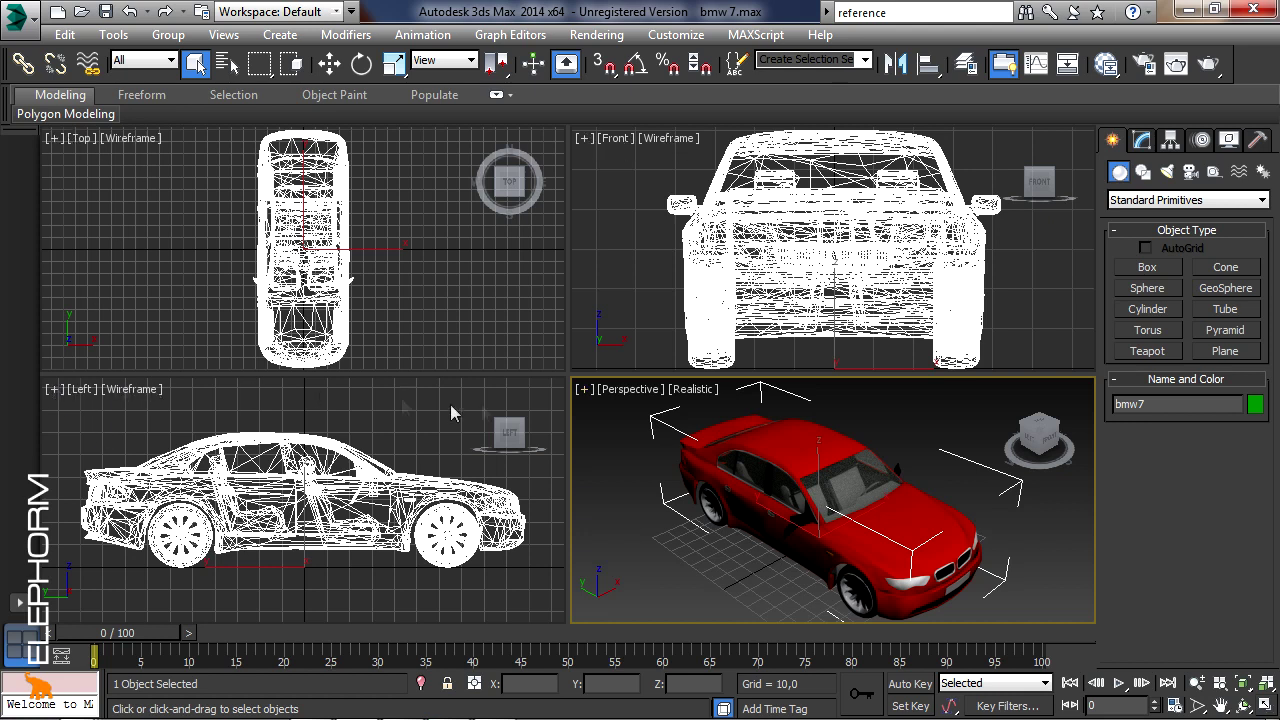
Uncheck Show Grids in the Perspective view's [+] menu, then turn the grid back on
{"action": "left_click", "coordinate": [586, 391]}
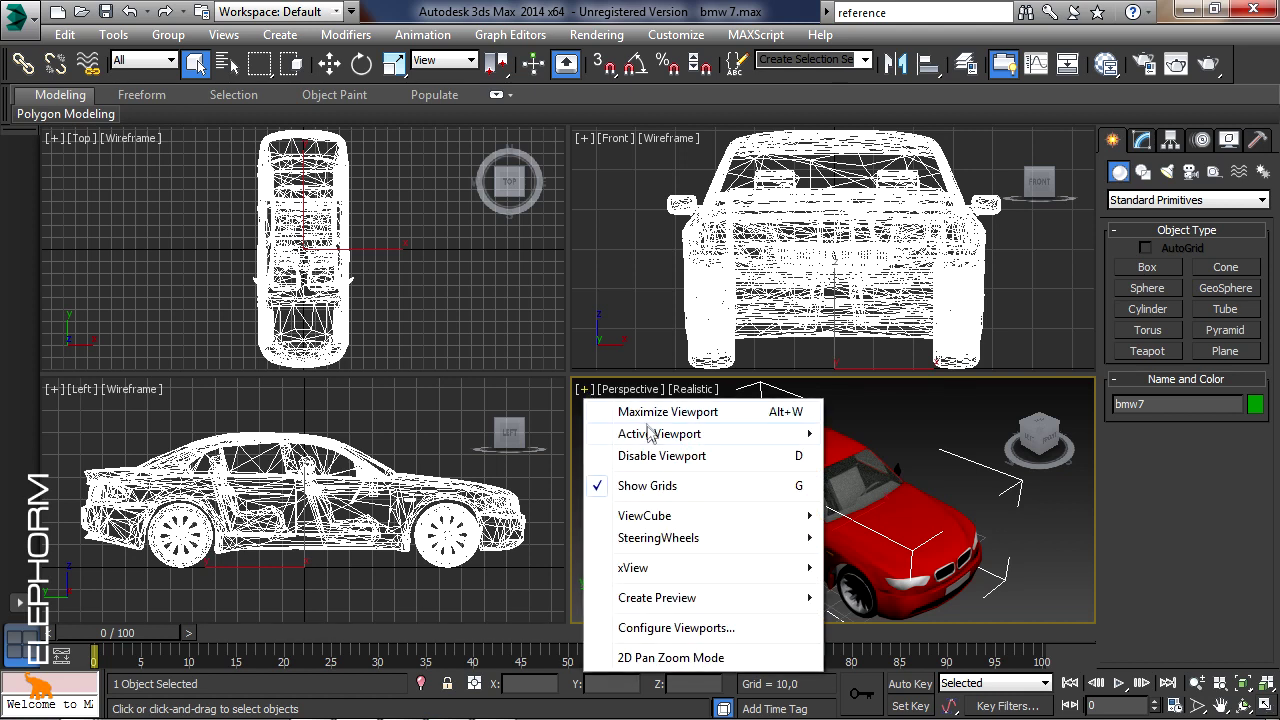
{"action": "left_click", "coordinate": [641, 487]}
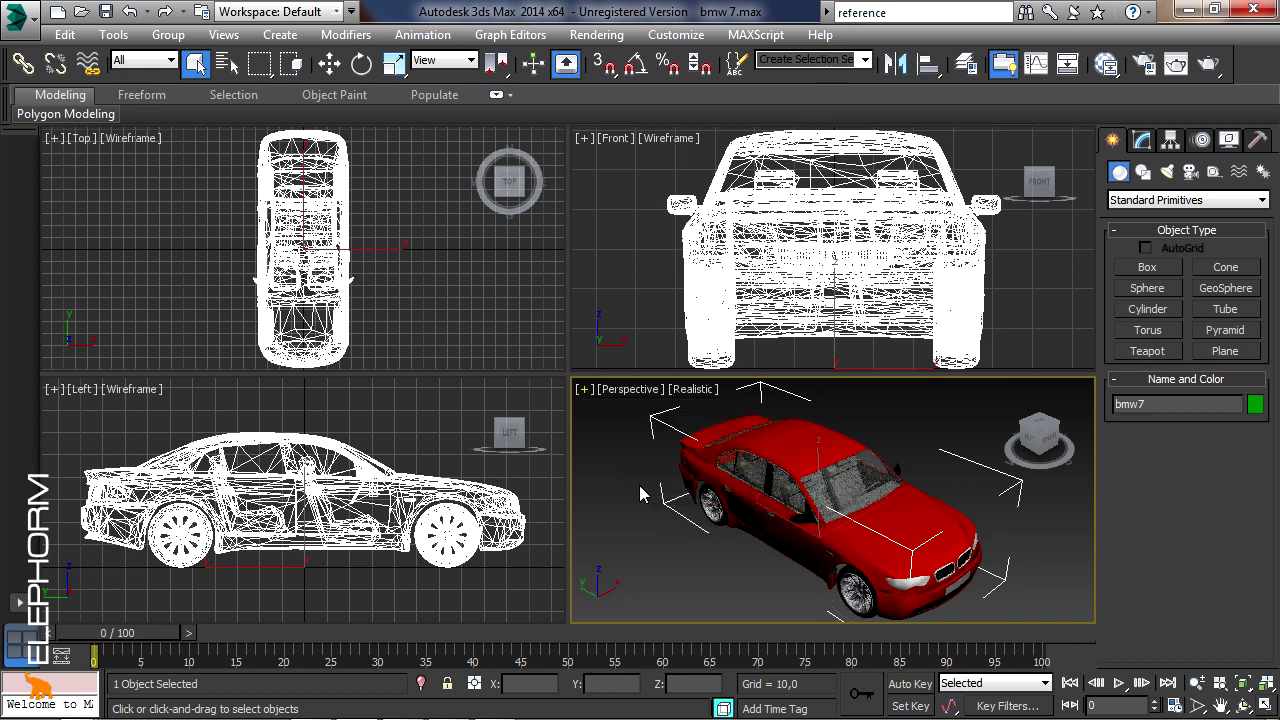
{"action": "left_click", "coordinate": [582, 390]}
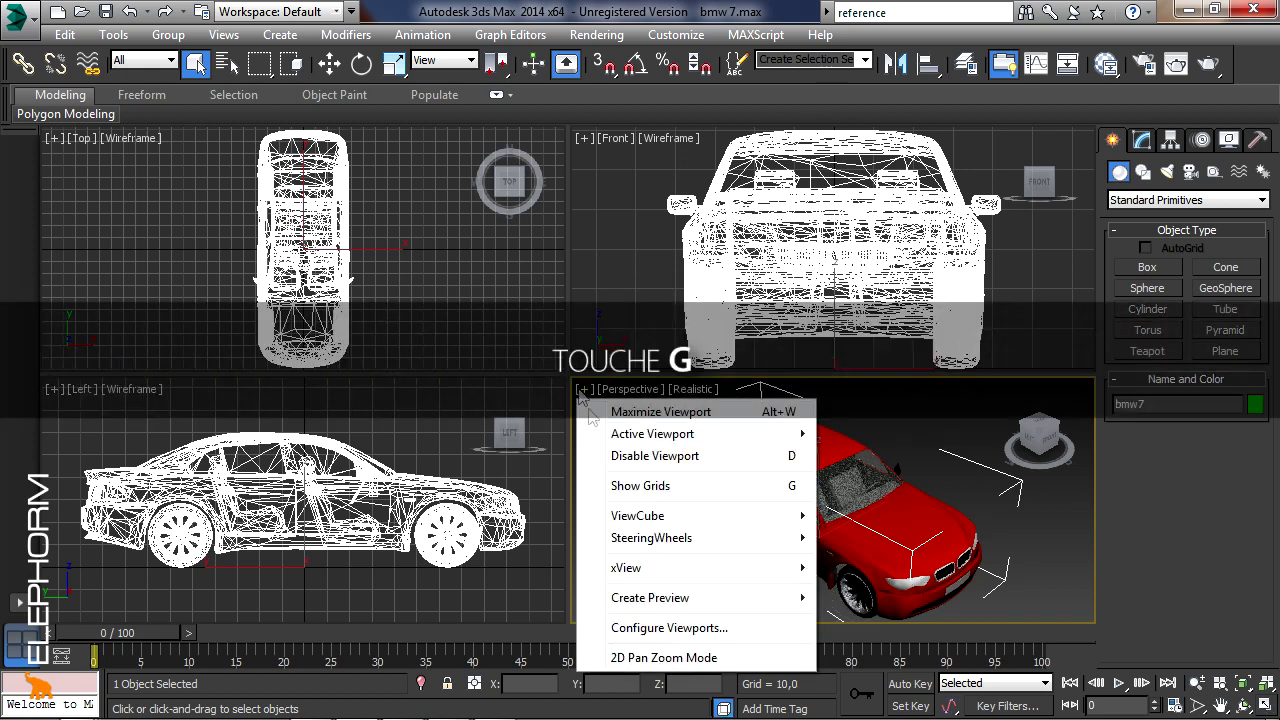
{"action": "left_click", "coordinate": [628, 487]}
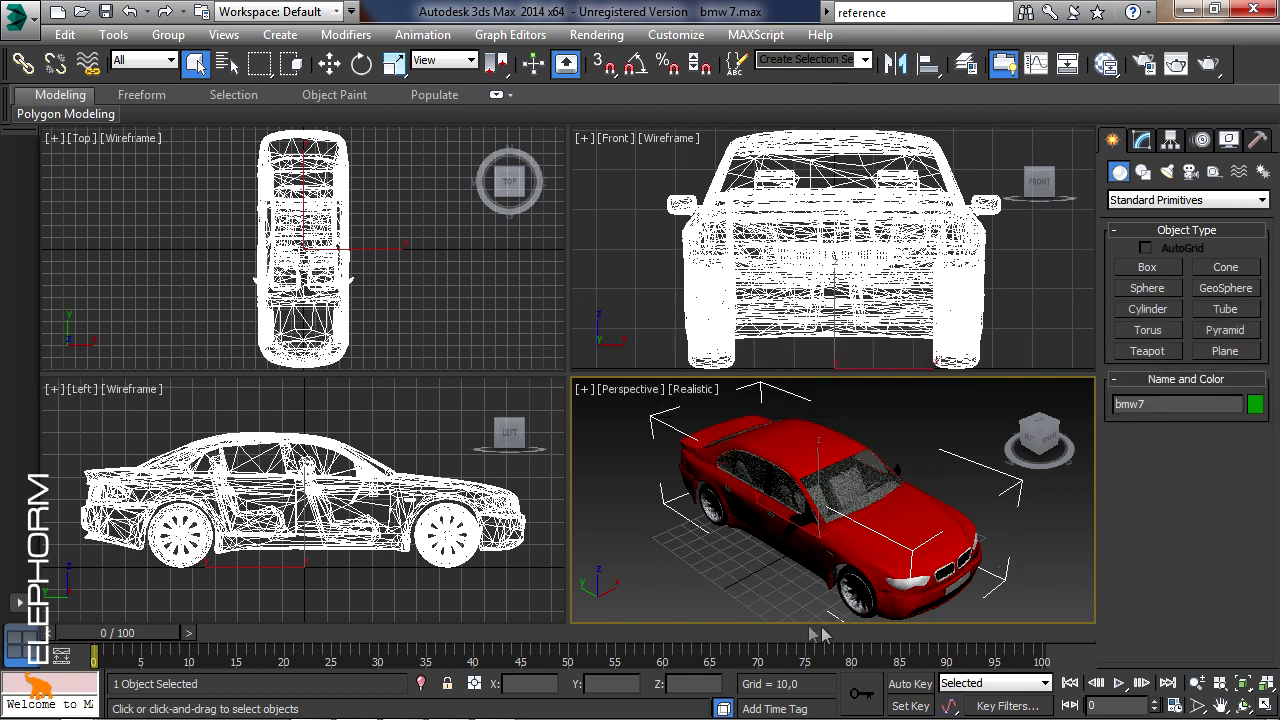
{"action": "left_click", "coordinate": [585, 390]}
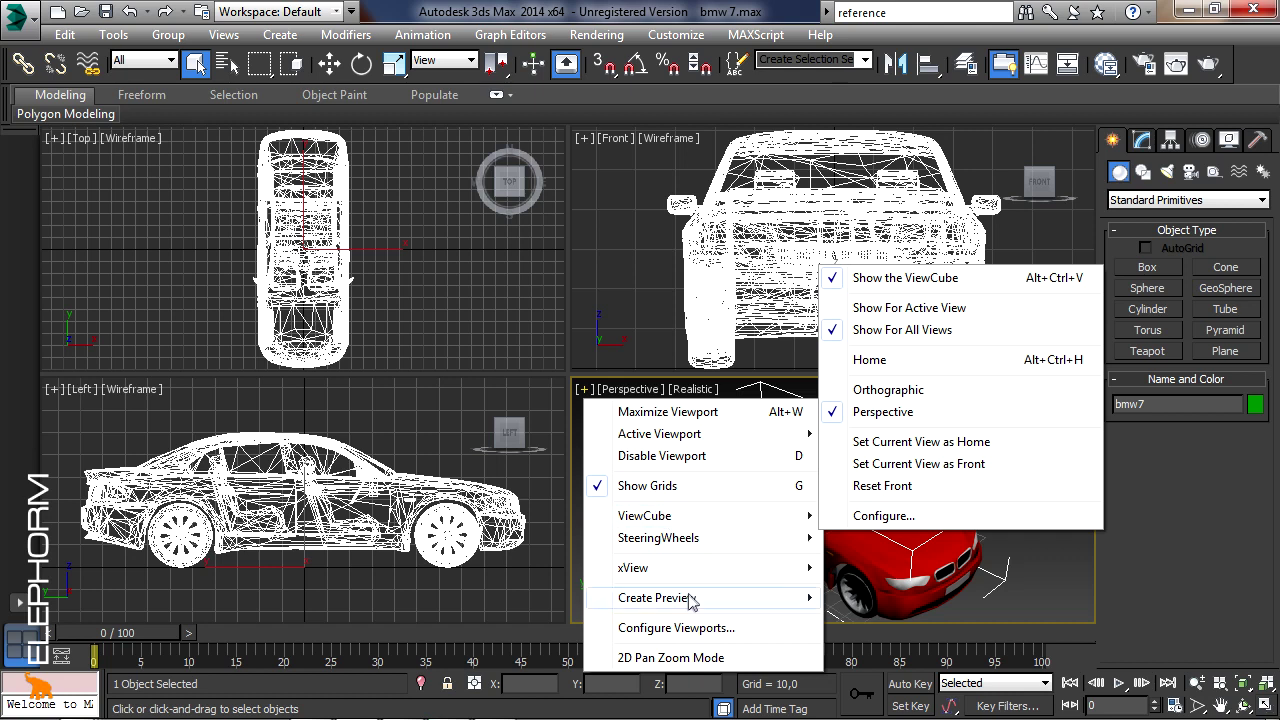
{"action": "left_click", "coordinate": [628, 390]}
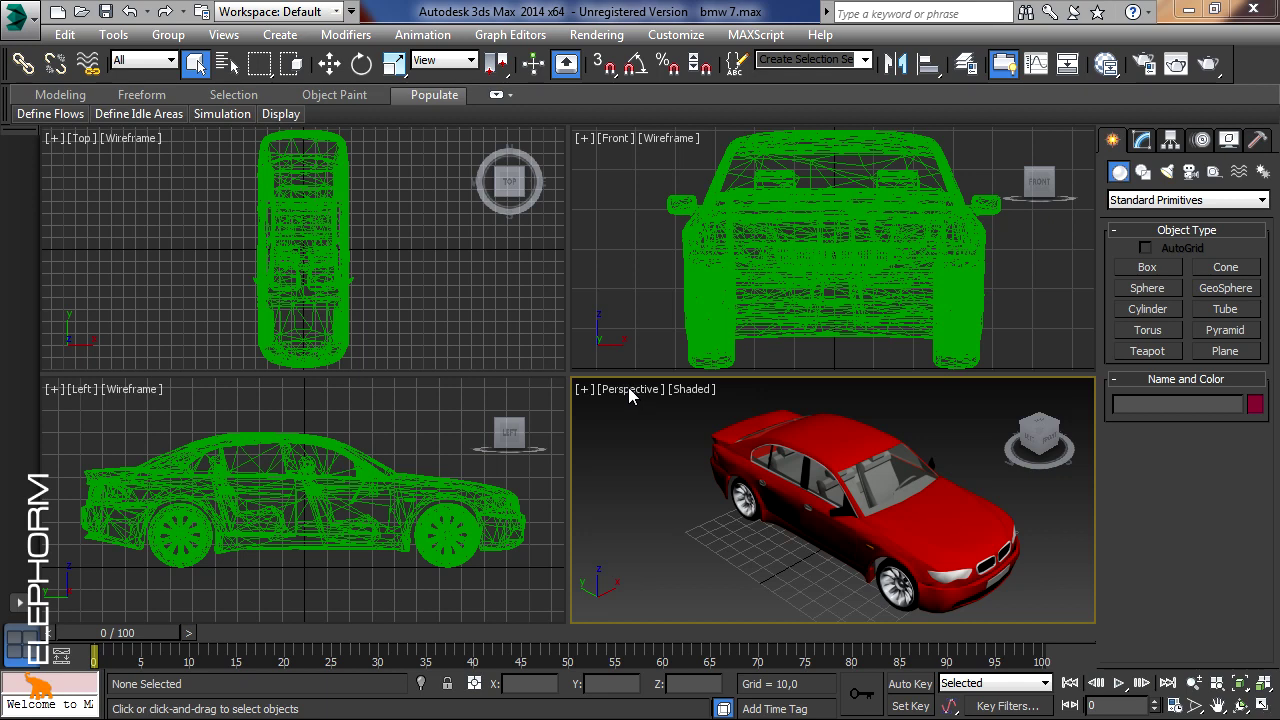
{"action": "left_click", "coordinate": [629, 388]}
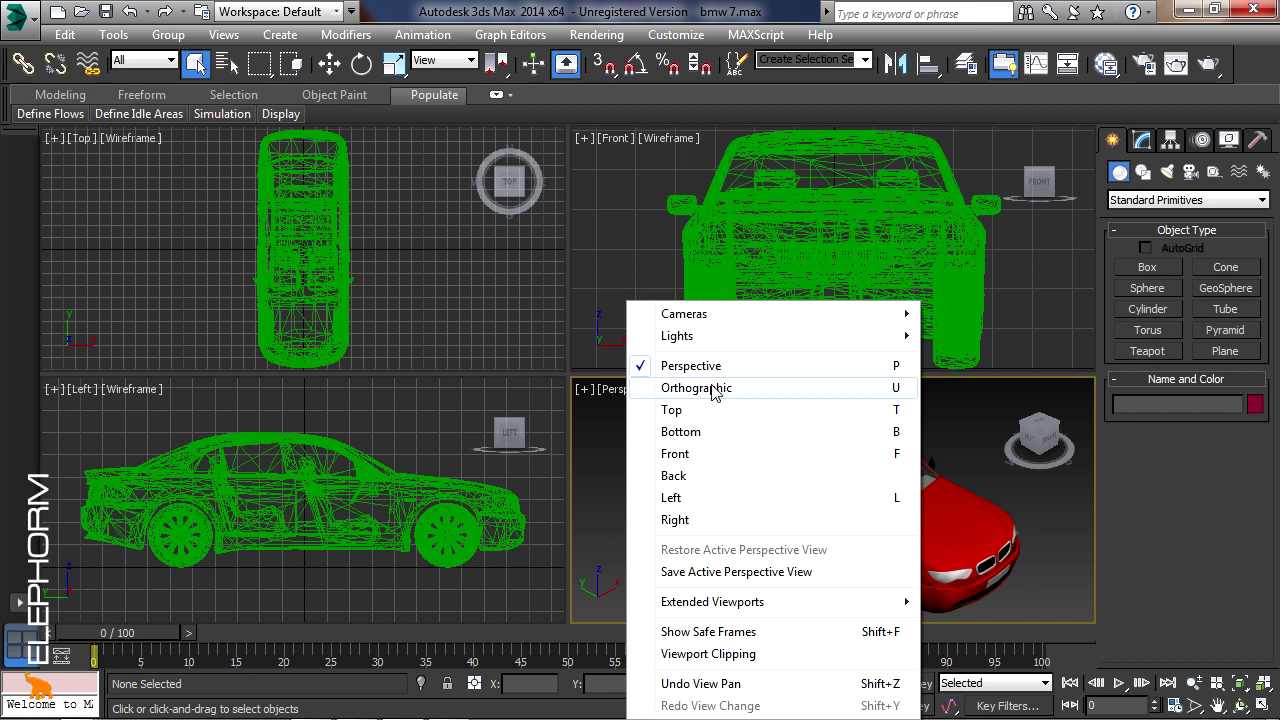
{"action": "left_click", "coordinate": [714, 389]}
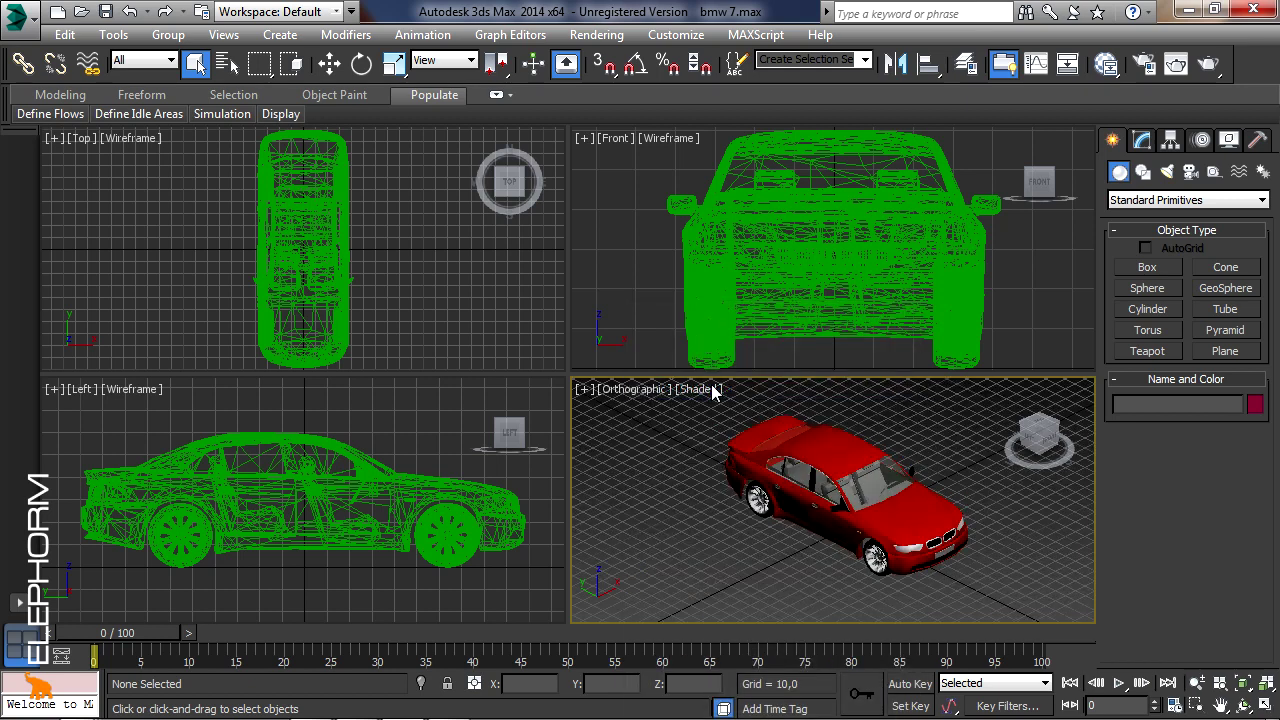
{"action": "left_click", "coordinate": [645, 395]}
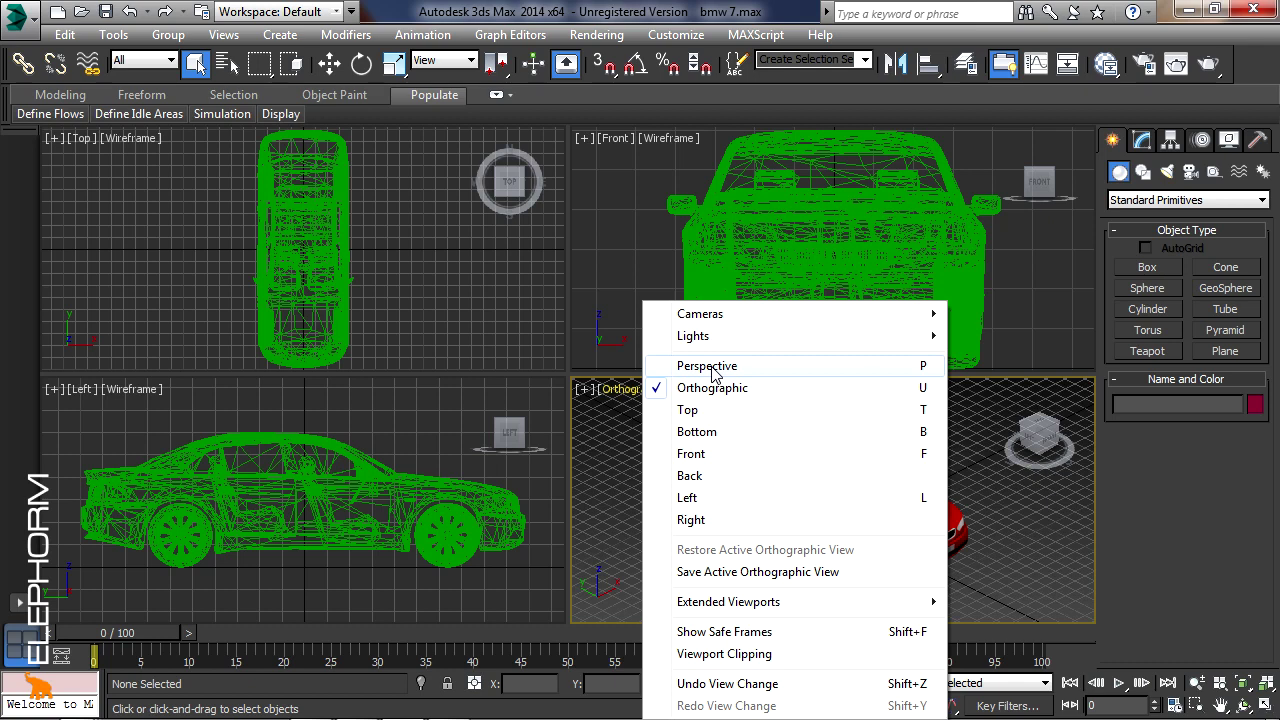
{"action": "left_click", "coordinate": [713, 366]}
{"action": "left_click", "coordinate": [635, 389]}
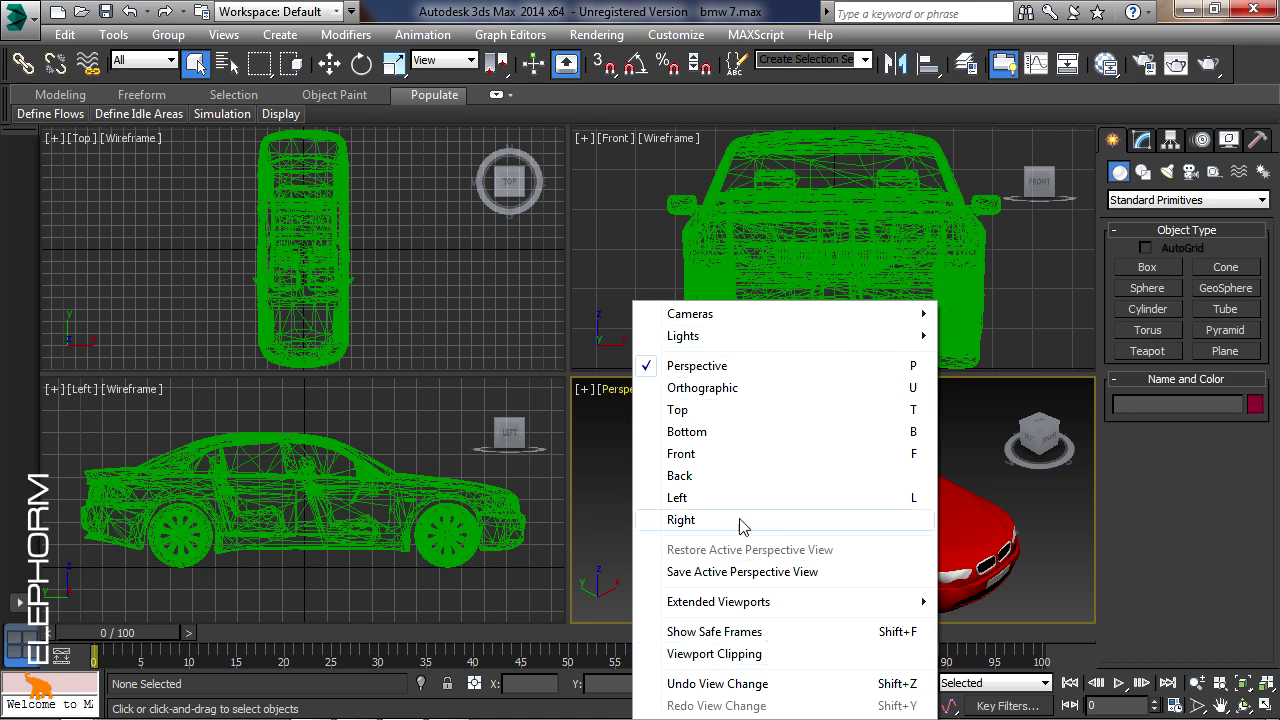
{"action": "left_click", "coordinate": [614, 441]}
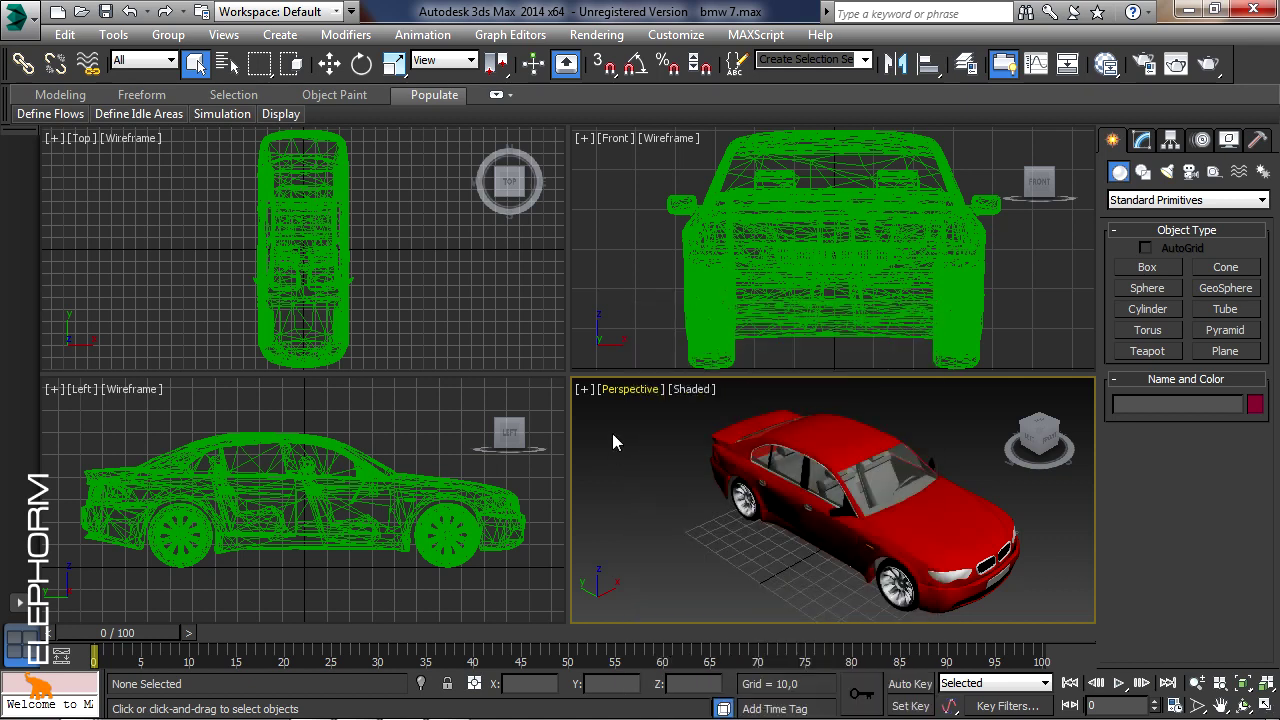
{"action": "left_click", "coordinate": [698, 394]}
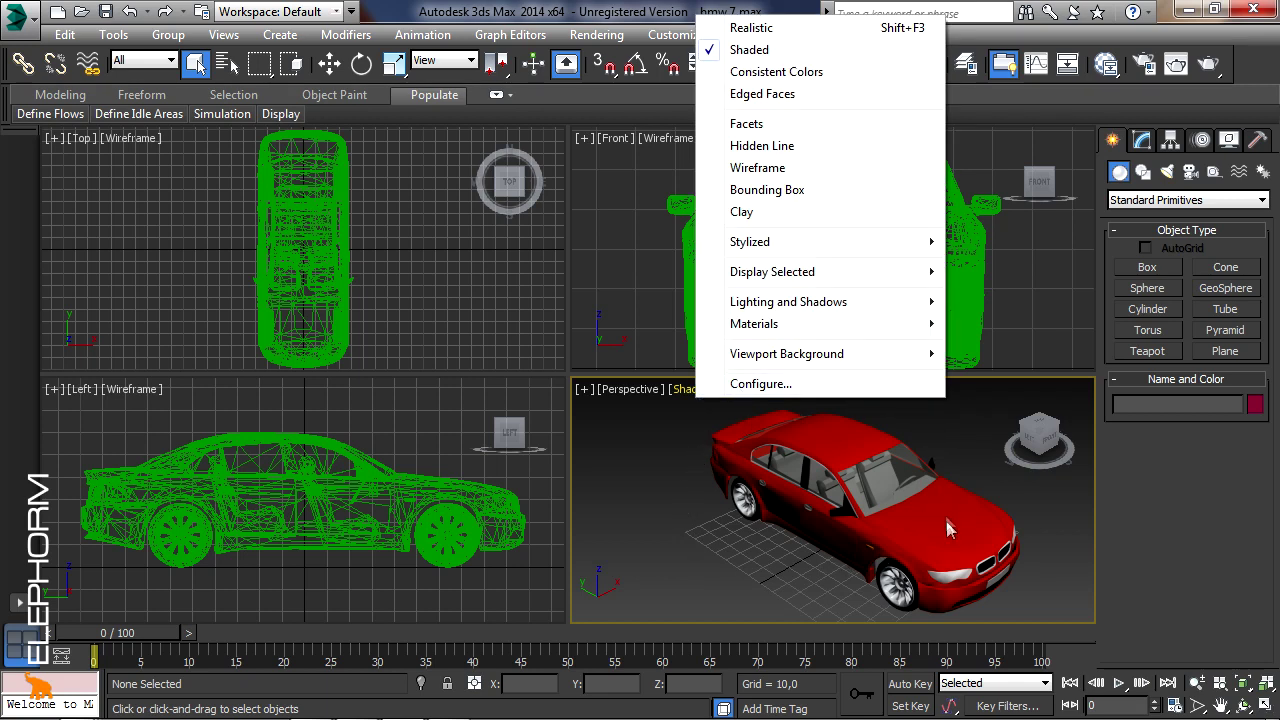
{"action": "left_click", "coordinate": [796, 30]}
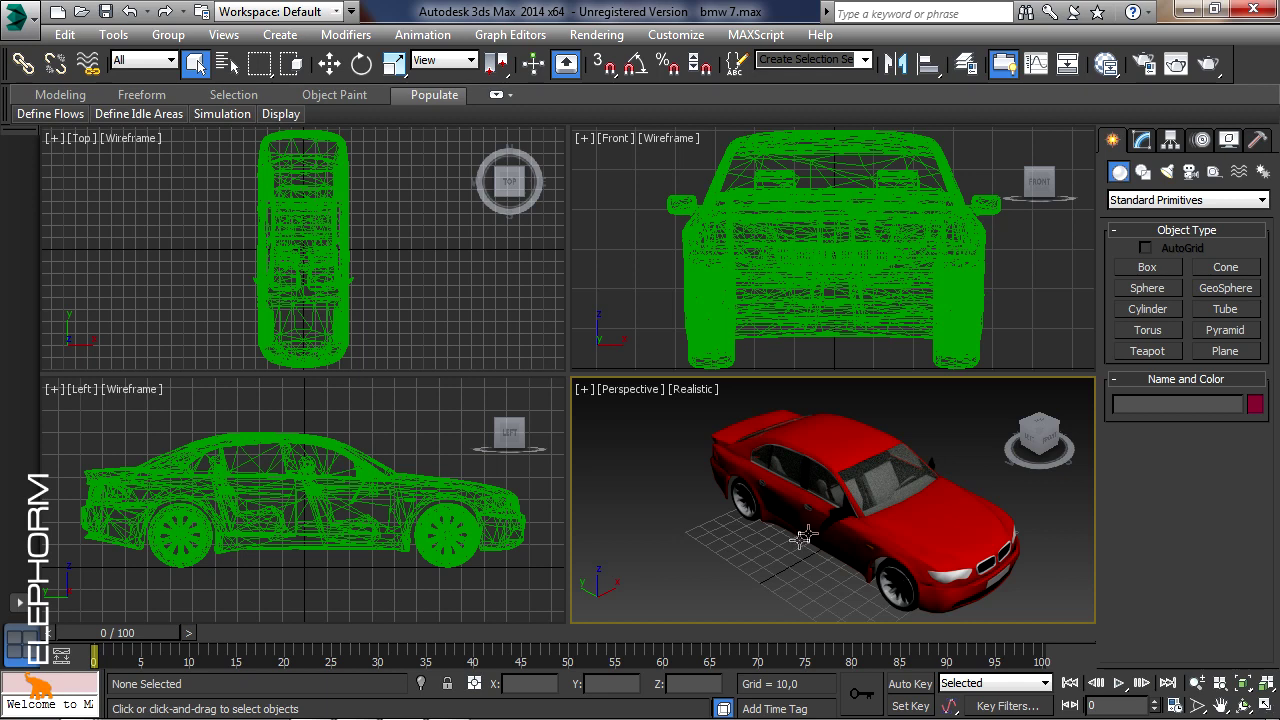
{"action": "scroll", "coordinate": [862, 515], "scroll_direction": "up", "scroll_amount": 3}
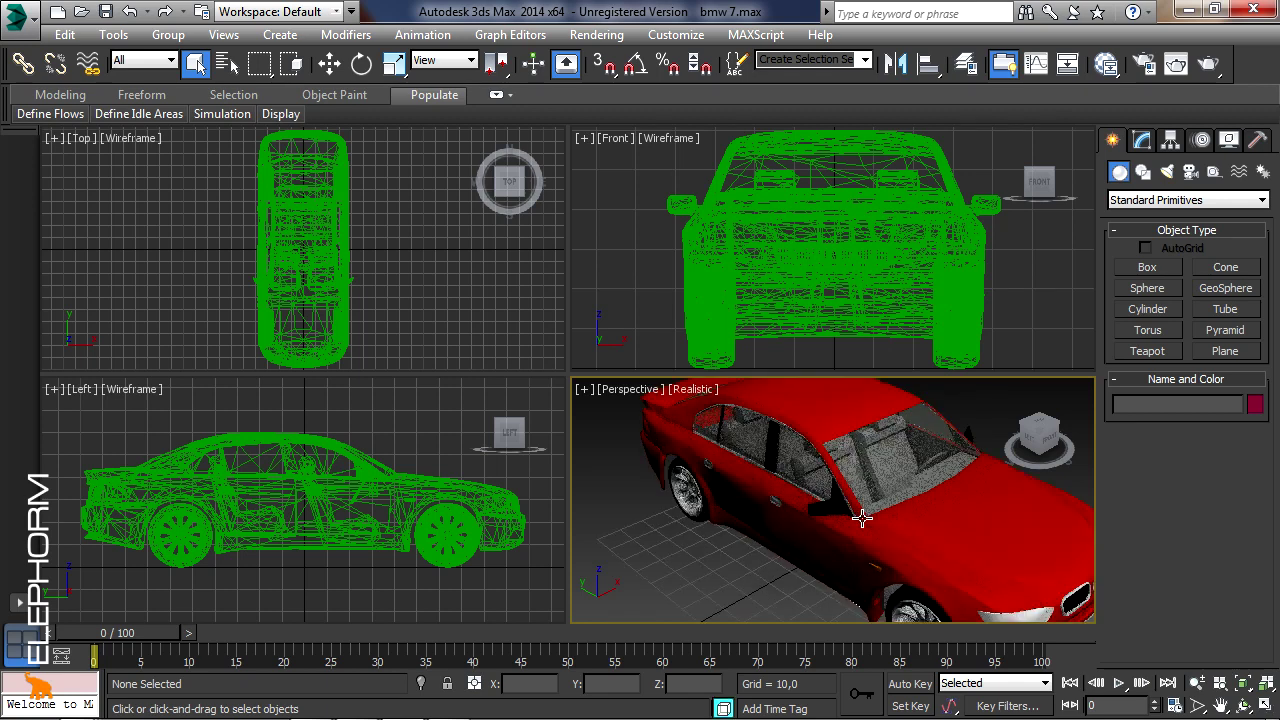
{"action": "left_click", "coordinate": [1196, 683]}
{"action": "left_click_drag", "start_coordinate": [860, 503], "coordinate": [869, 426]}
{"action": "mouse_move", "coordinate": [859, 491]}
{"action": "left_mouse_down"}
{"action": "mouse_move", "coordinate": [857, 593]}
{"action": "mouse_move", "coordinate": [876, 565]}
{"action": "left_mouse_up"}
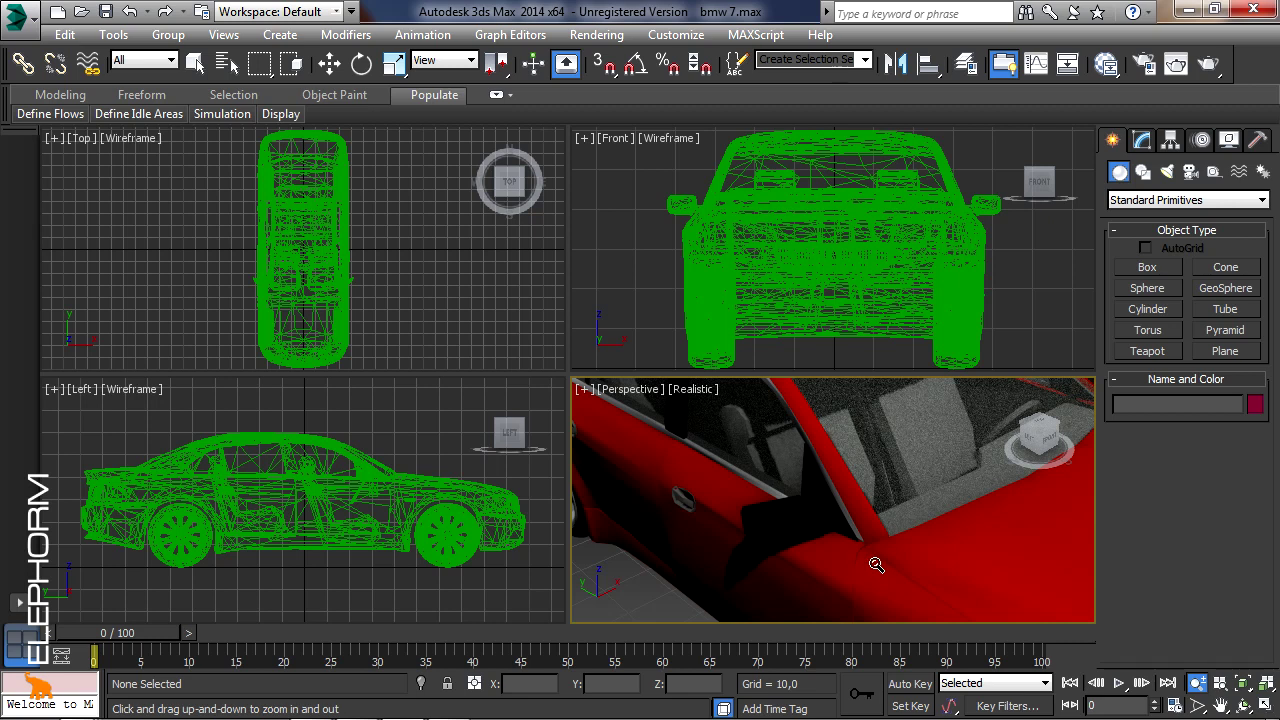
{"action": "left_click", "coordinate": [686, 390]}
{"action": "left_click", "coordinate": [790, 56]}
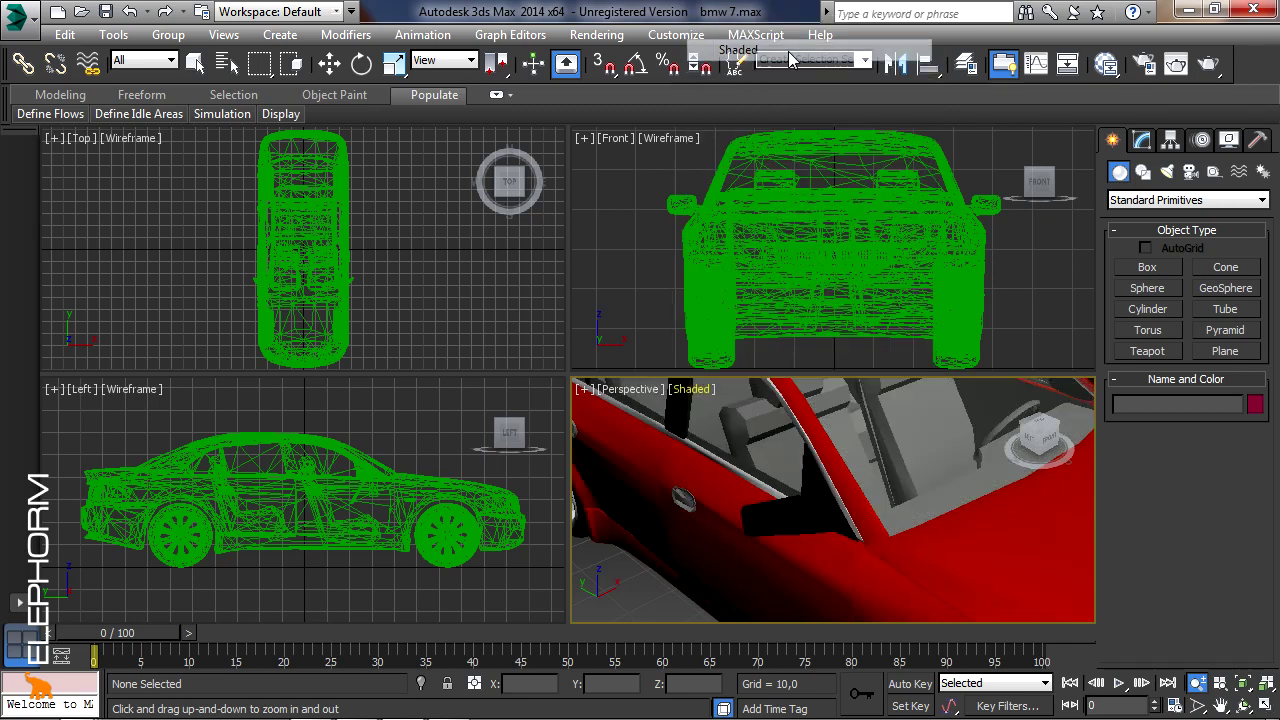
{"action": "left_click_drag", "start_coordinate": [803, 448], "coordinate": [804, 465]}
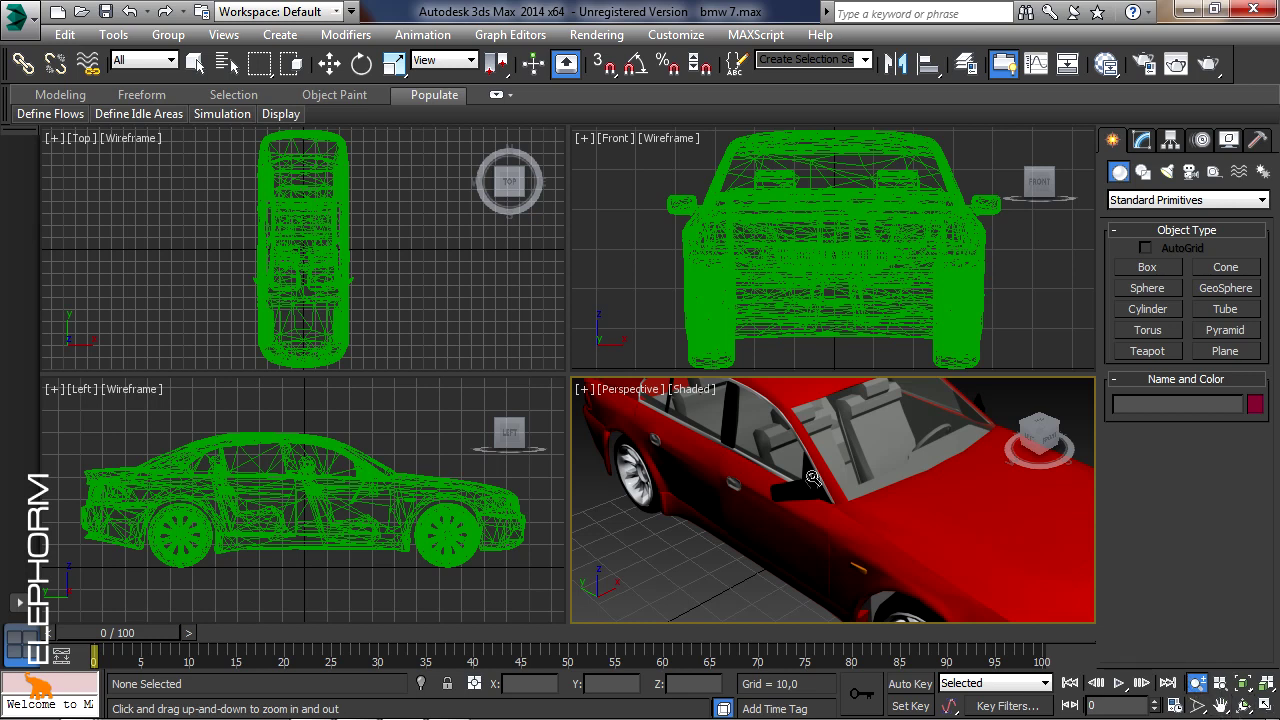
{"action": "left_click_drag", "start_coordinate": [813, 478], "coordinate": [733, 400]}
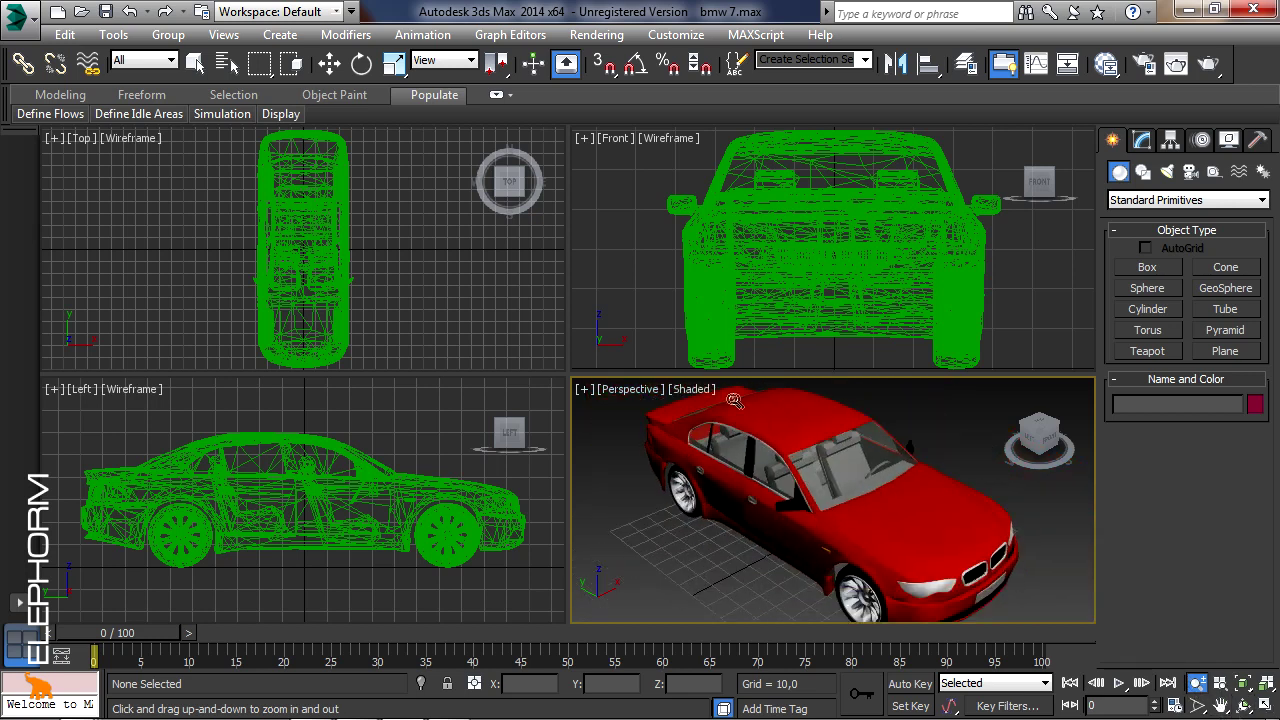
{"action": "left_click", "coordinate": [697, 390]}
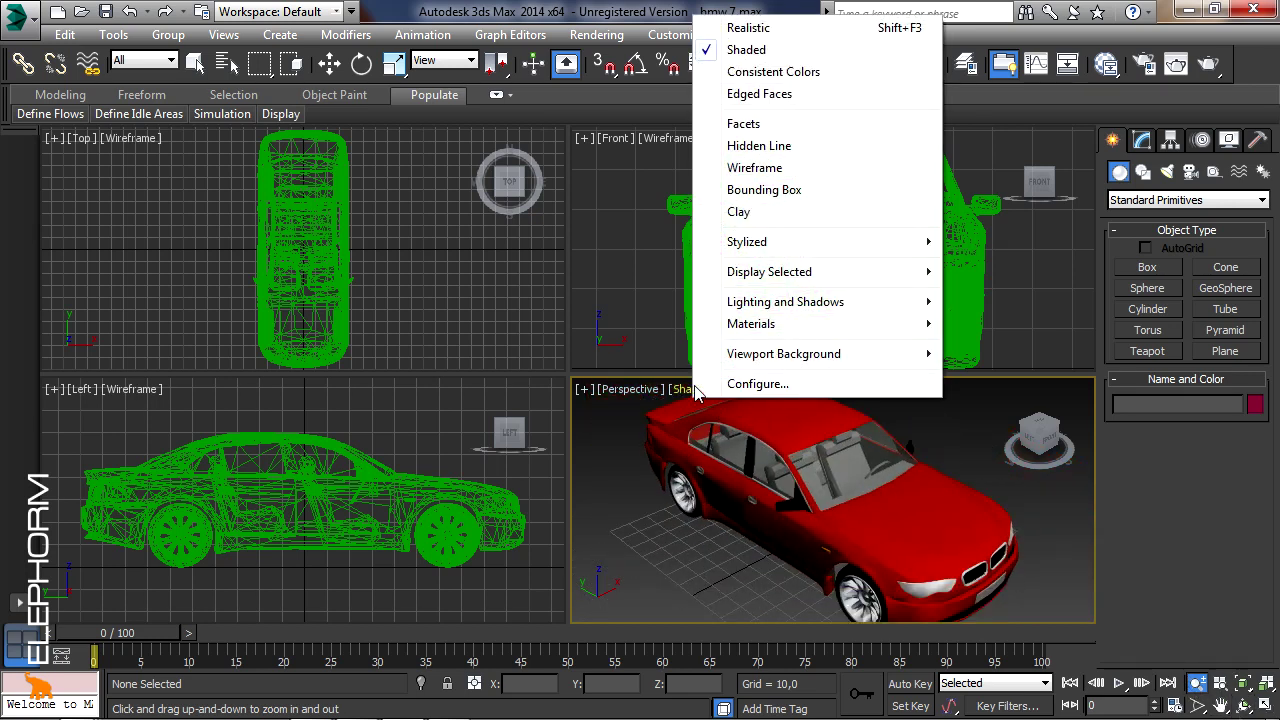
Cycle Perspective shading through Consistent Colors, Facets, Hidden Line, Wireframe and Bounding Box, ending on Clay
{"action": "left_click", "coordinate": [789, 72]}
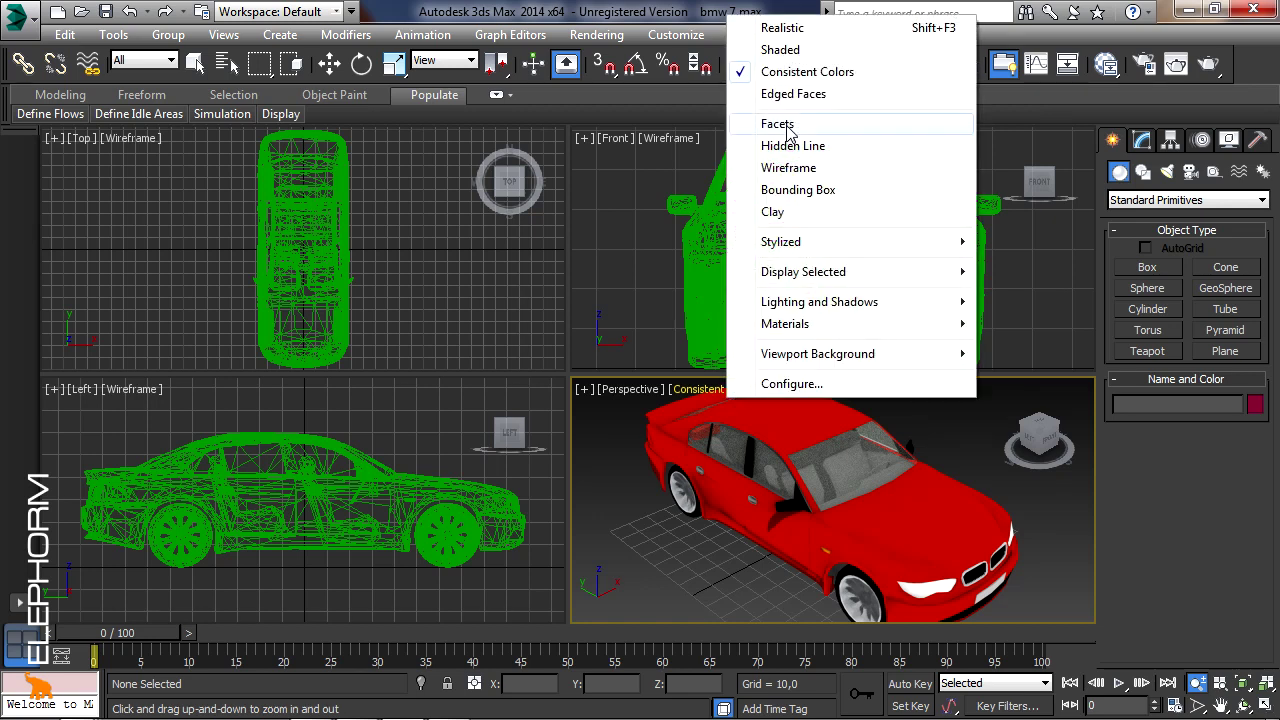
{"action": "left_click", "coordinate": [786, 125]}
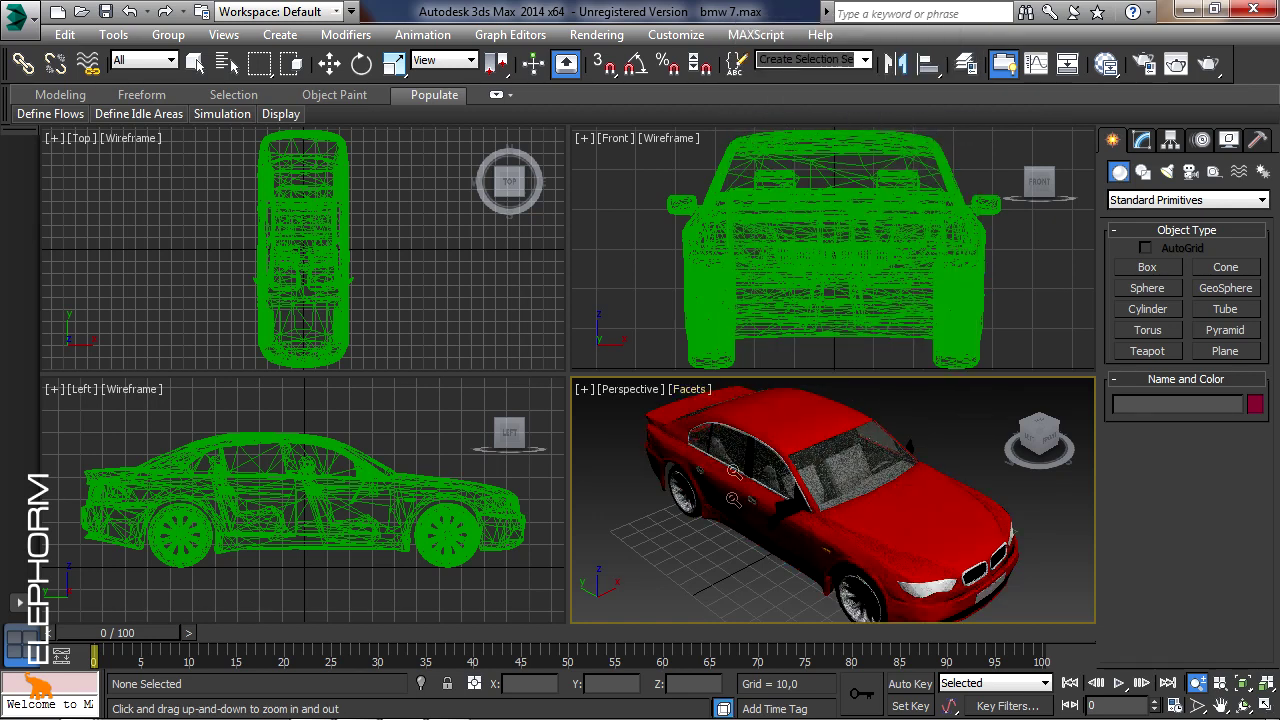
{"action": "left_click", "coordinate": [696, 390]}
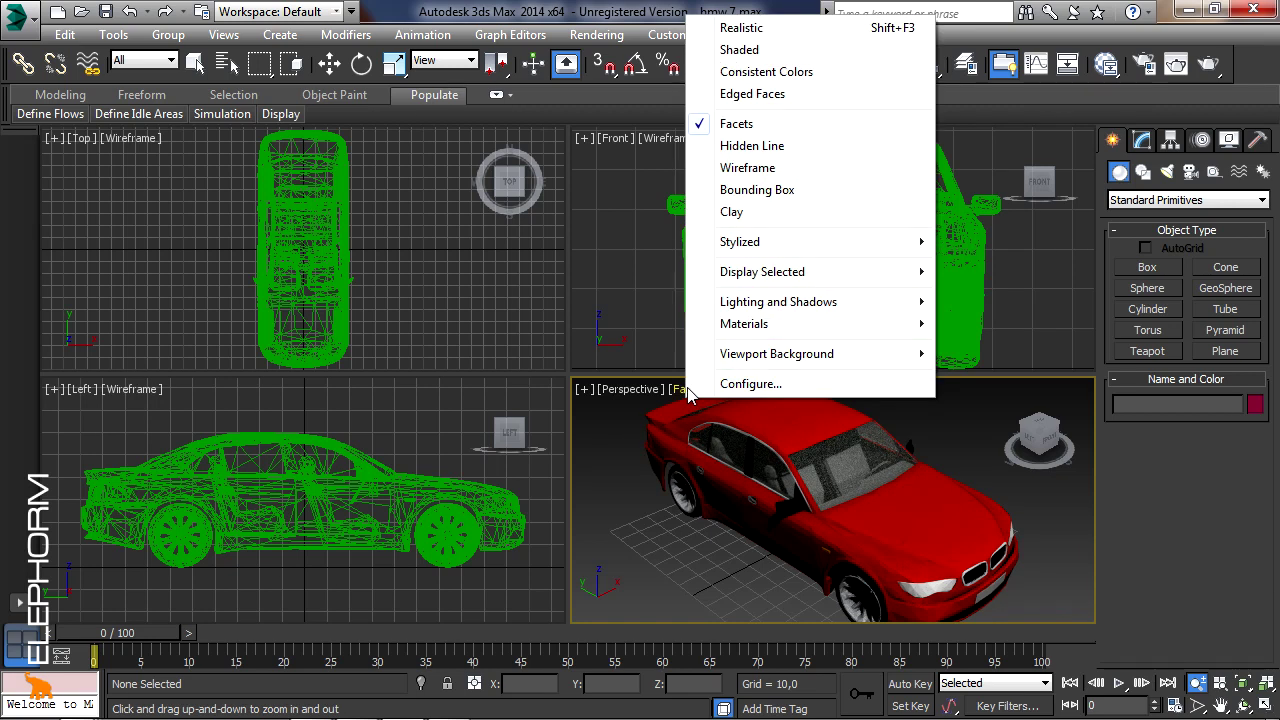
{"action": "left_click", "coordinate": [770, 150]}
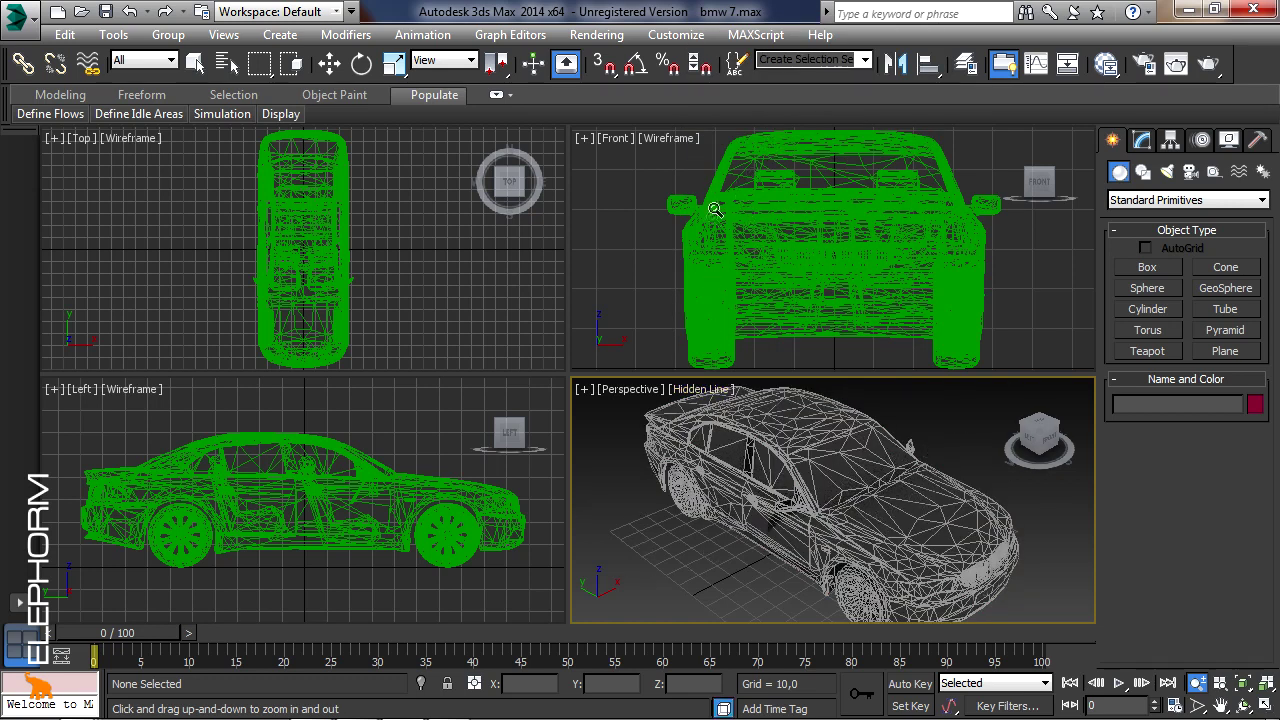
{"action": "left_click", "coordinate": [705, 389]}
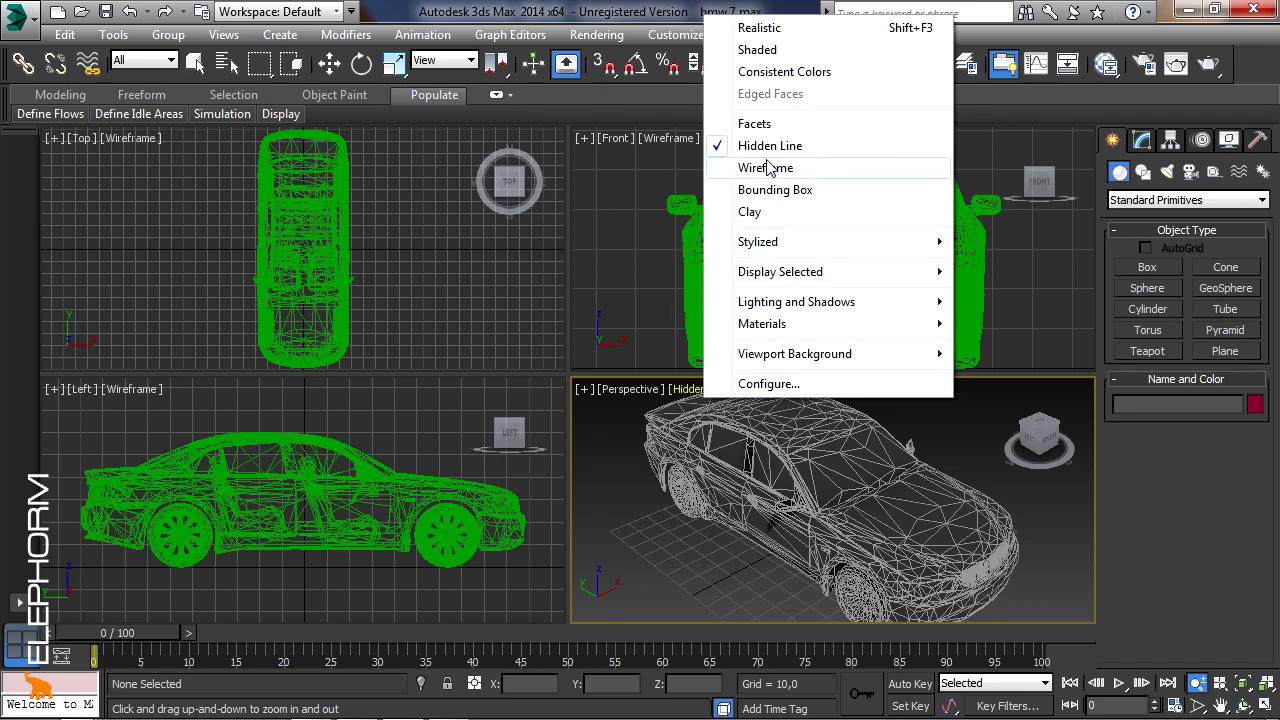
{"action": "left_click", "coordinate": [767, 168]}
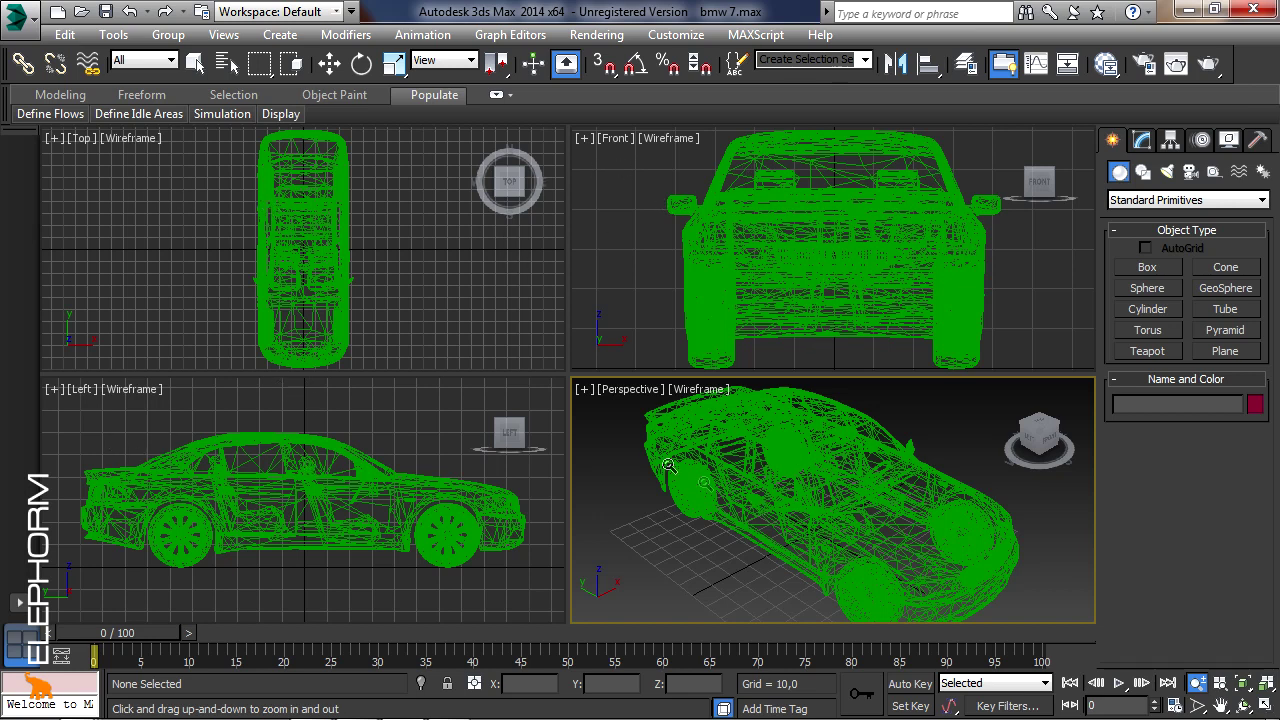
{"action": "left_click", "coordinate": [705, 391]}
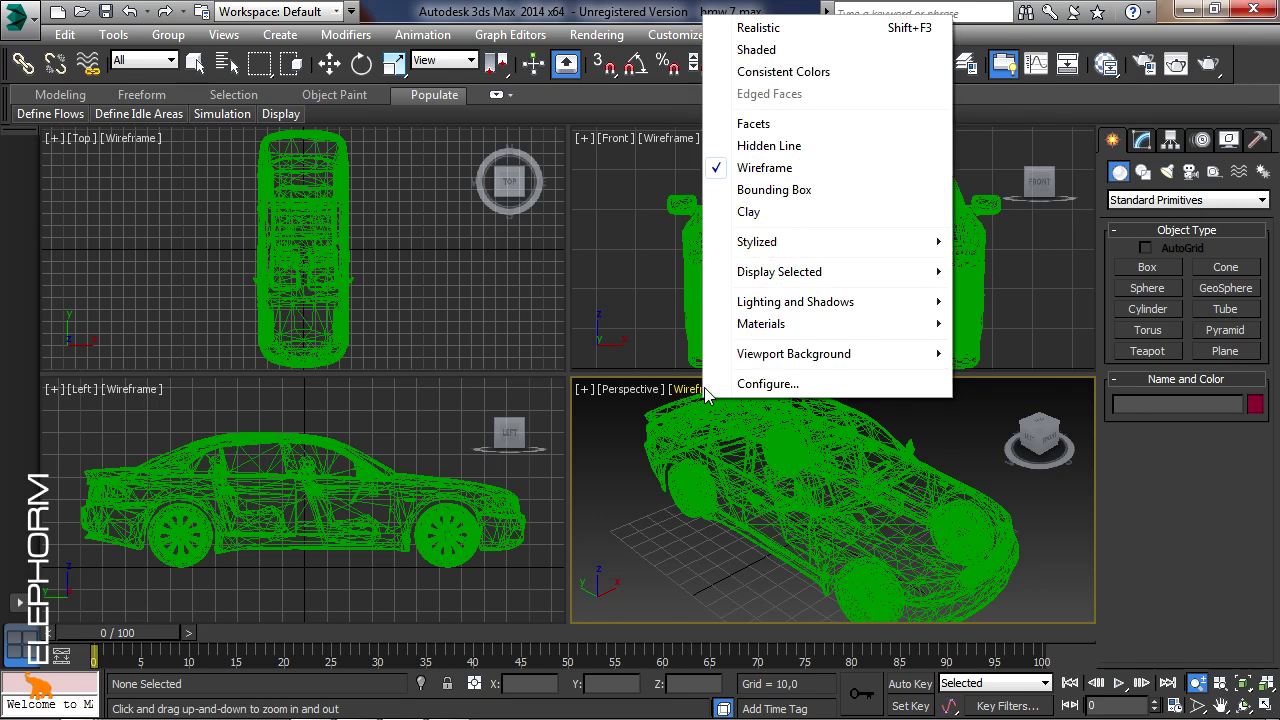
{"action": "left_click", "coordinate": [779, 190]}
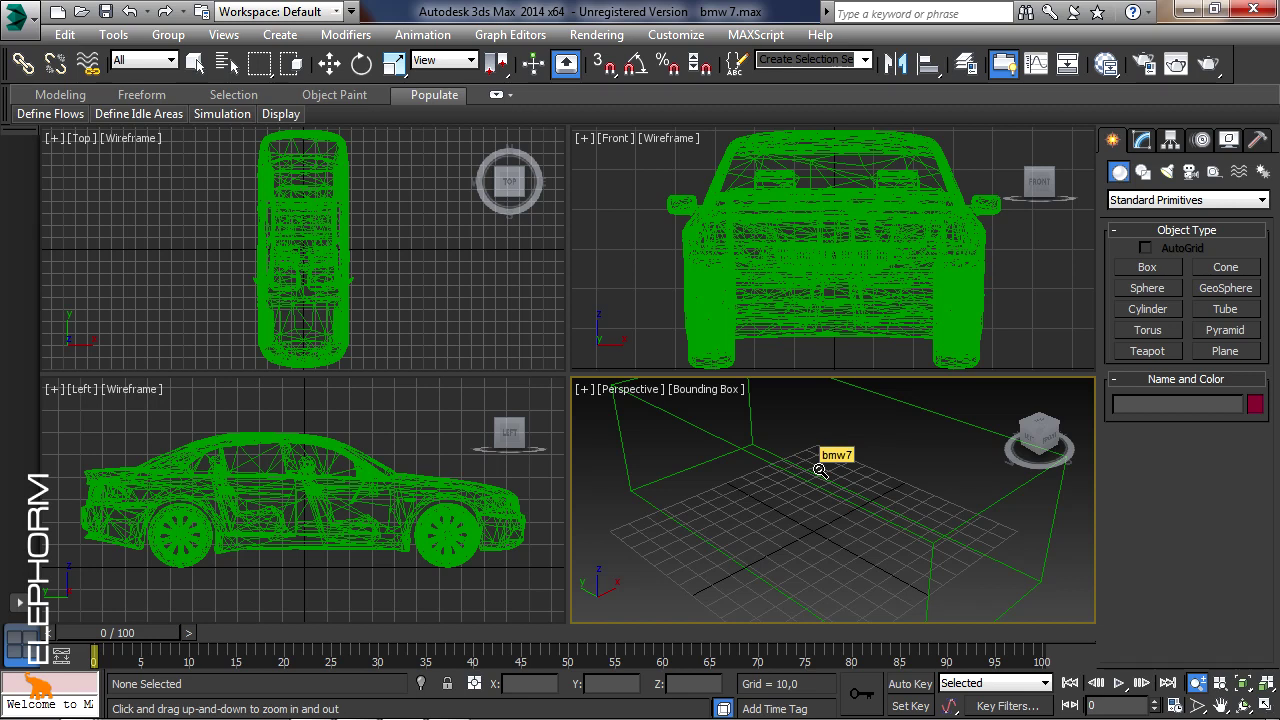
{"action": "left_click", "coordinate": [696, 394]}
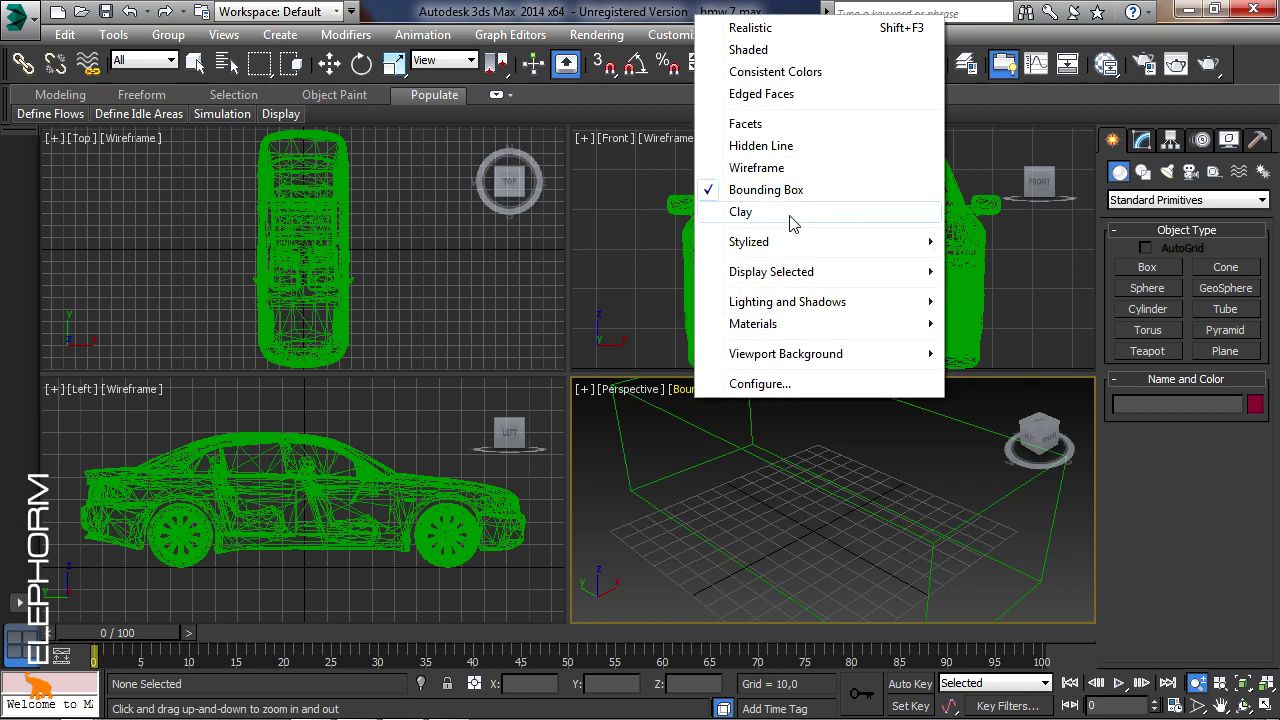
{"action": "left_click", "coordinate": [790, 214]}
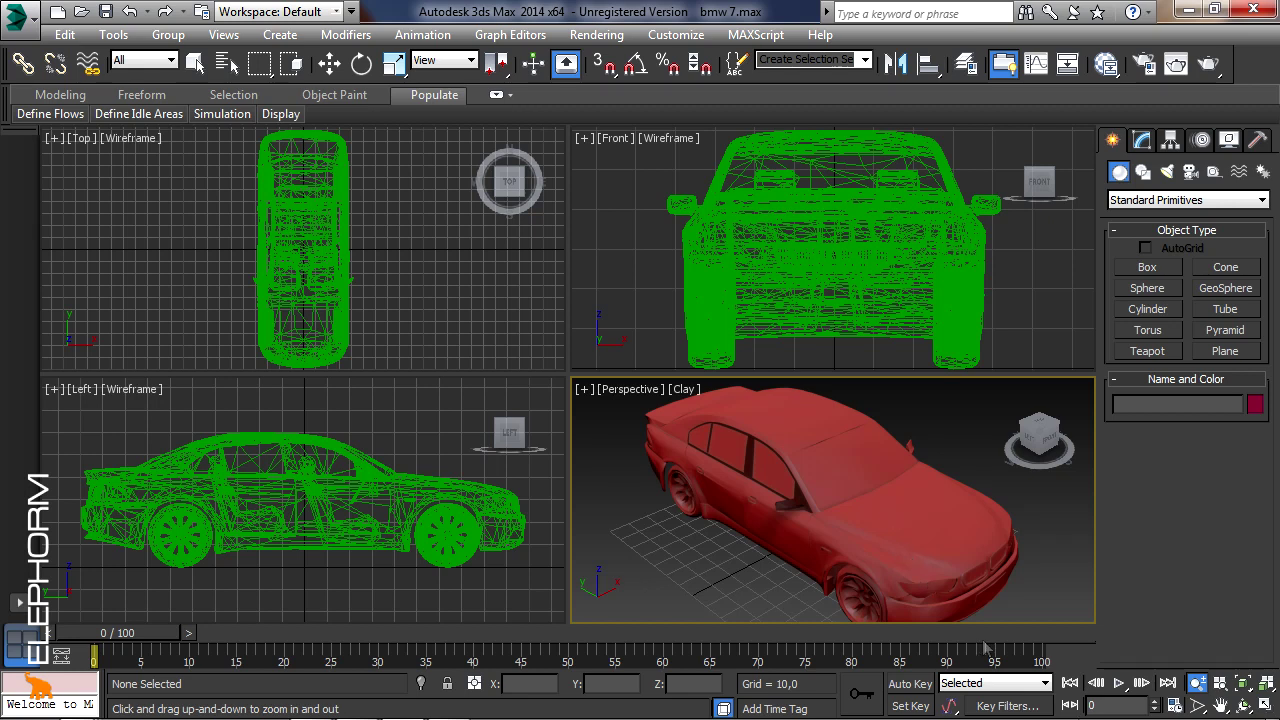
Pan, zoom and orbit the Perspective view onto the car's front wheel and fender
{"action": "left_click", "coordinate": [1221, 705]}
{"action": "left_click_drag", "start_coordinate": [920, 558], "coordinate": [884, 471]}
{"action": "key", "text": "alt+z"}
{"action": "mouse_move", "coordinate": [914, 518]}
{"action": "left_mouse_down"}
{"action": "mouse_move", "coordinate": [909, 446]}
{"action": "mouse_move", "coordinate": [912, 471]}
{"action": "left_mouse_up"}
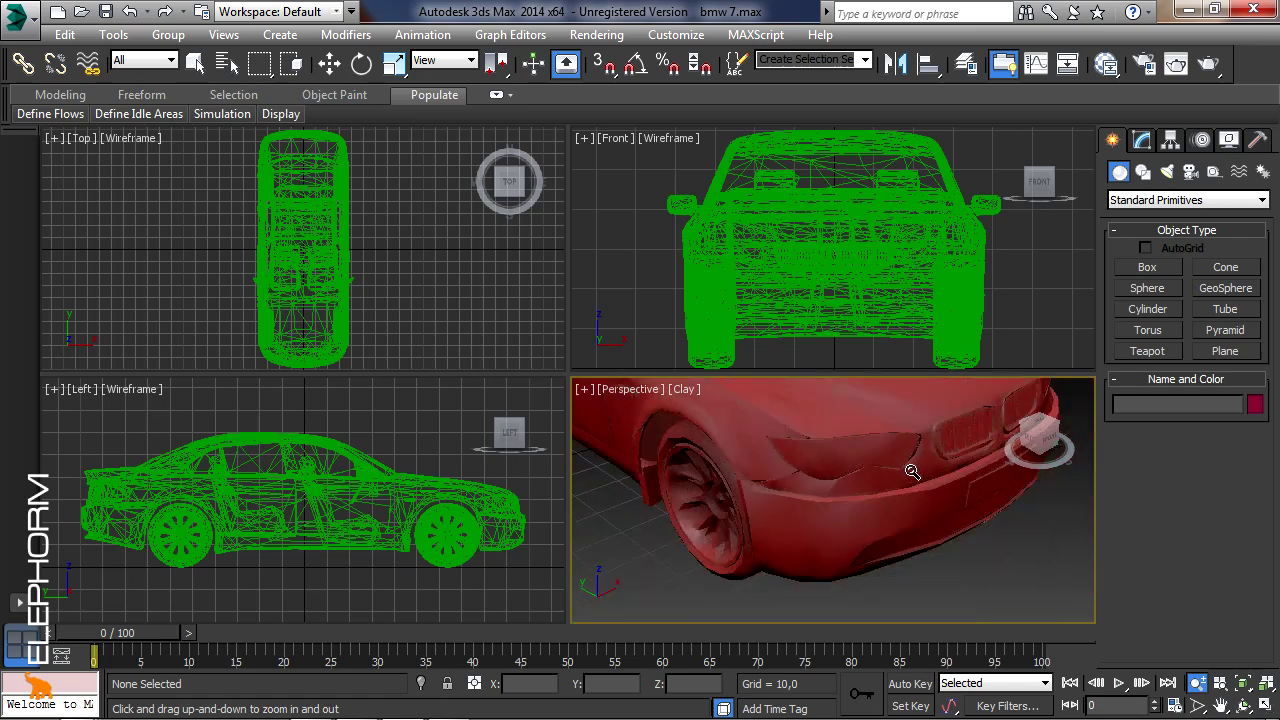
{"action": "mouse_move", "coordinate": [886, 493]}
{"action": "middle_mouse_down", "text": "alt"}
{"action": "mouse_move", "coordinate": [871, 523]}
{"action": "mouse_move", "coordinate": [955, 542]}
{"action": "middle_mouse_up", "text": "alt"}
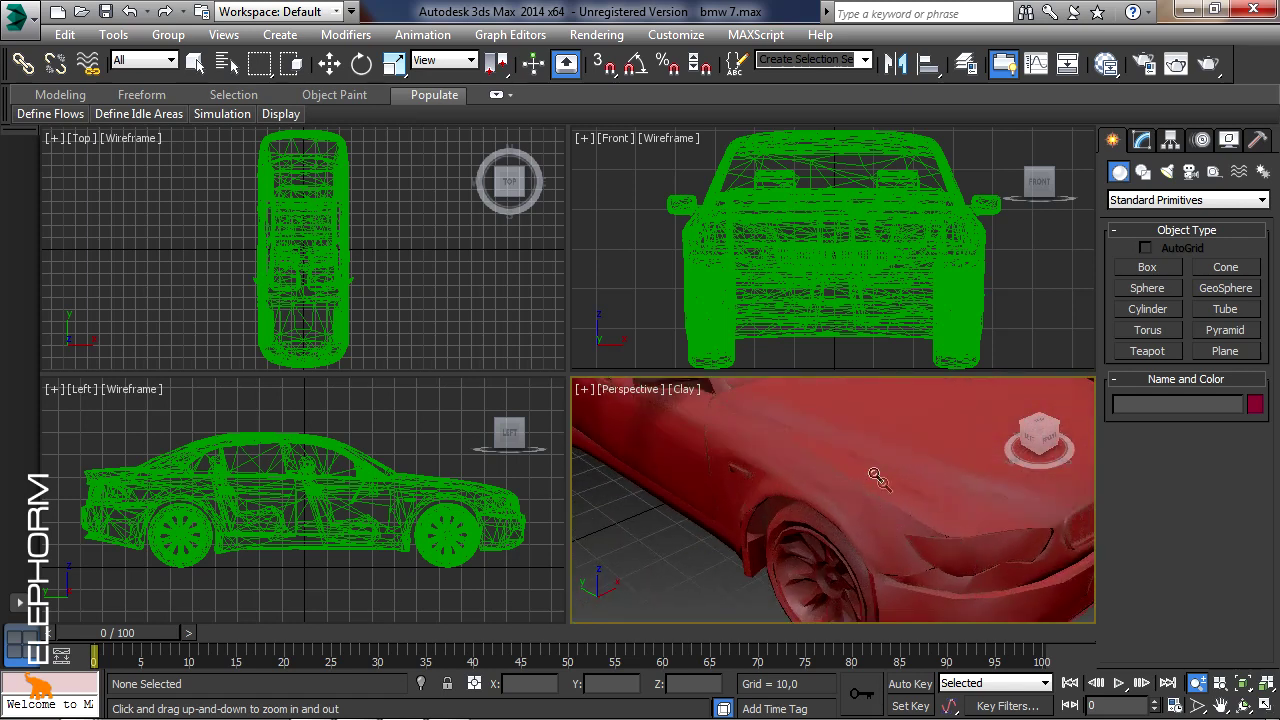
{"action": "left_click", "coordinate": [690, 388]}
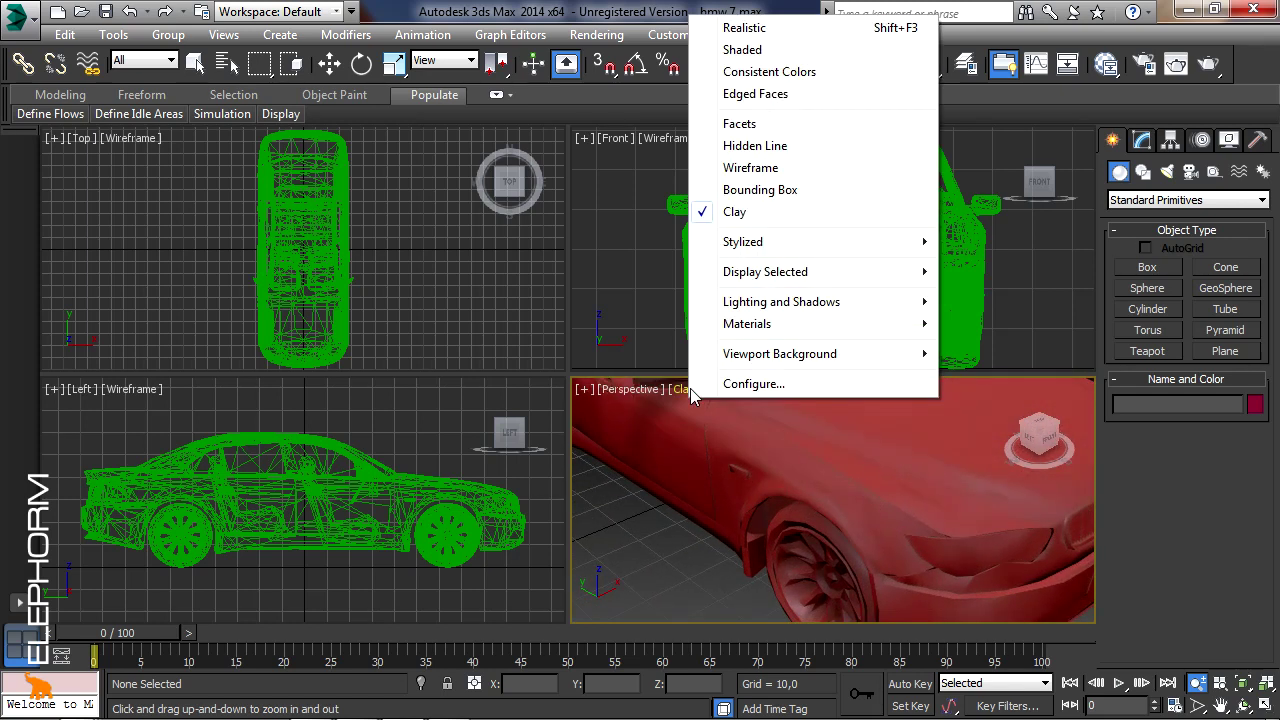
{"action": "mouse_move", "coordinate": [743, 242]}
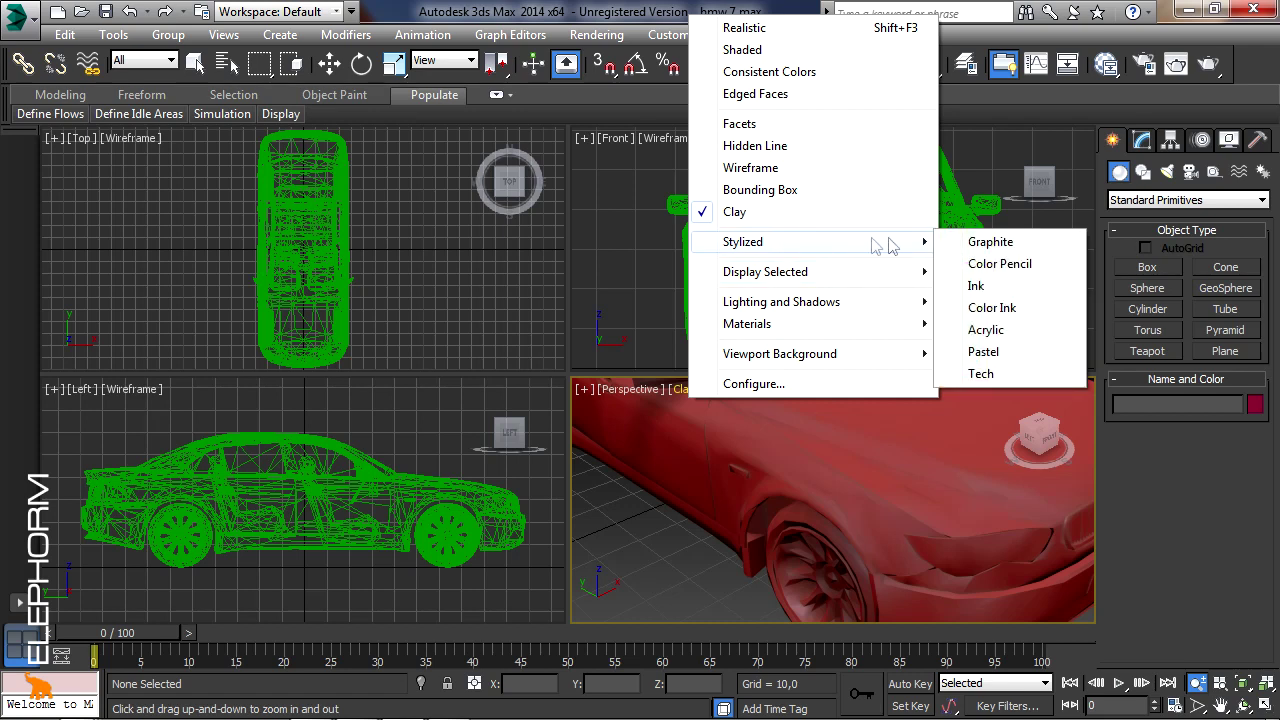
Apply the Graphite, Color Pencil and Ink stylized looks to the Perspective view in turn
{"action": "left_click", "coordinate": [995, 242]}
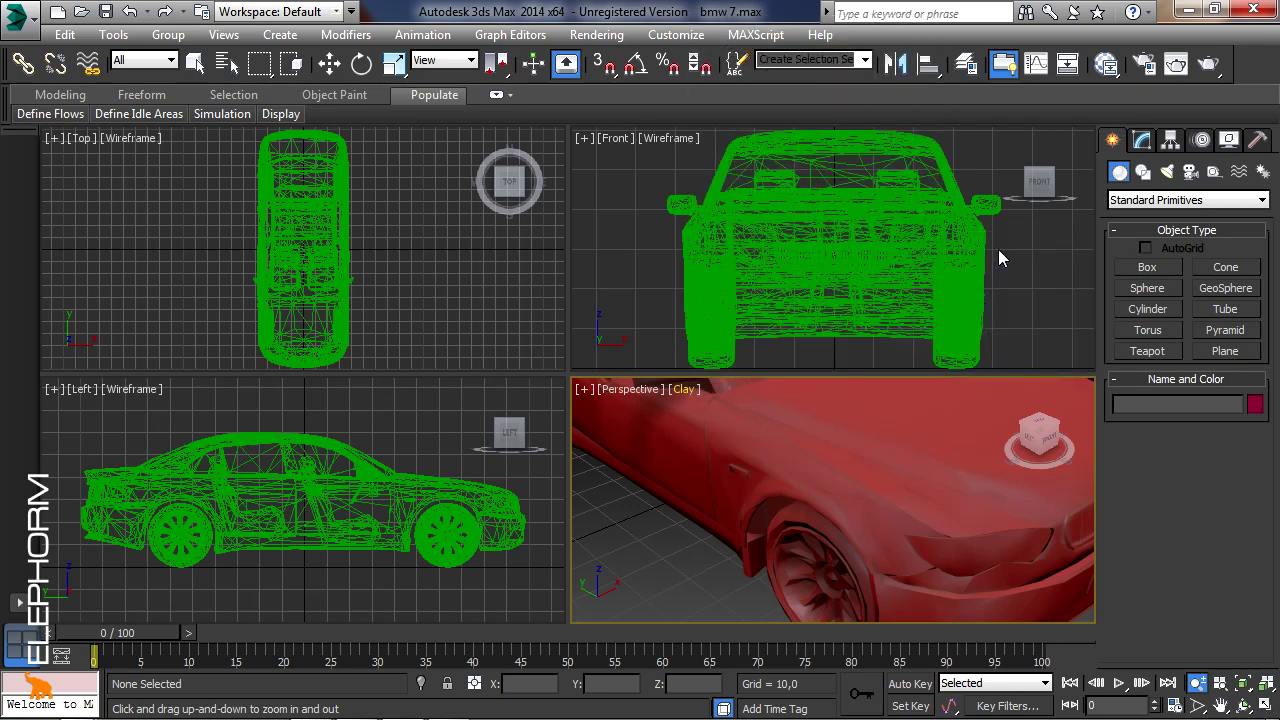
{"action": "left_click", "coordinate": [700, 389]}
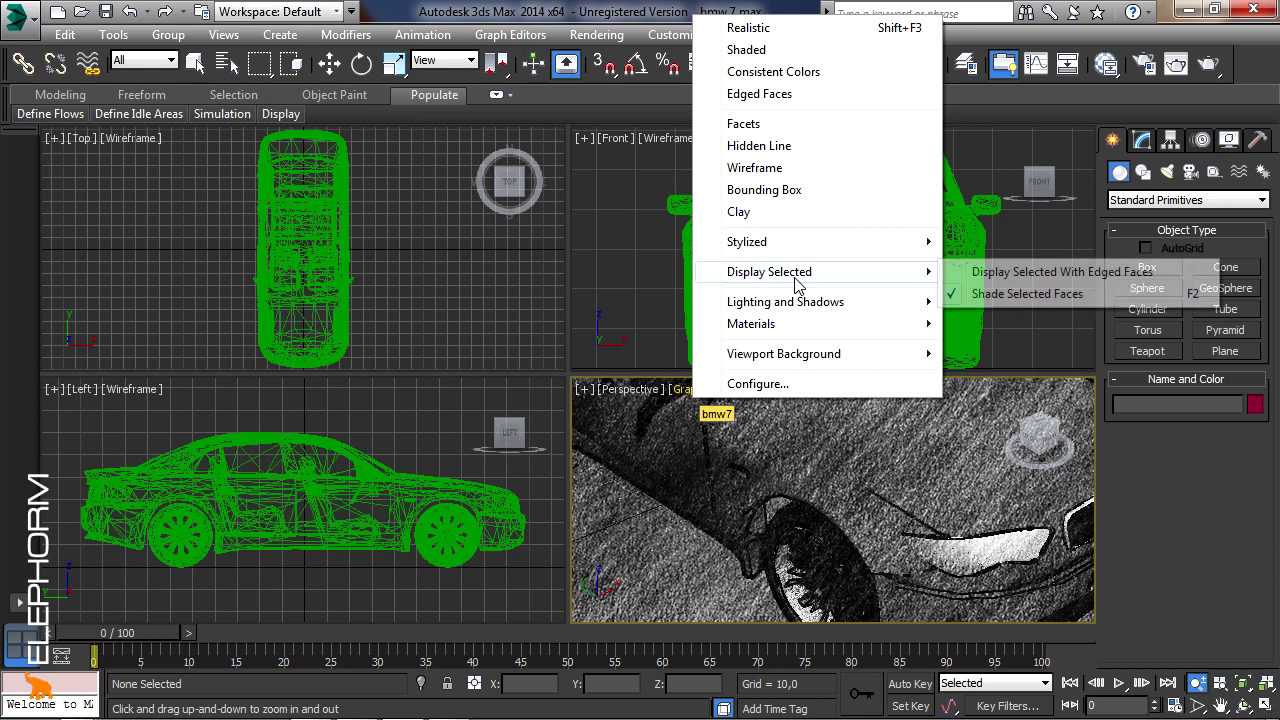
{"action": "mouse_move", "coordinate": [760, 242]}
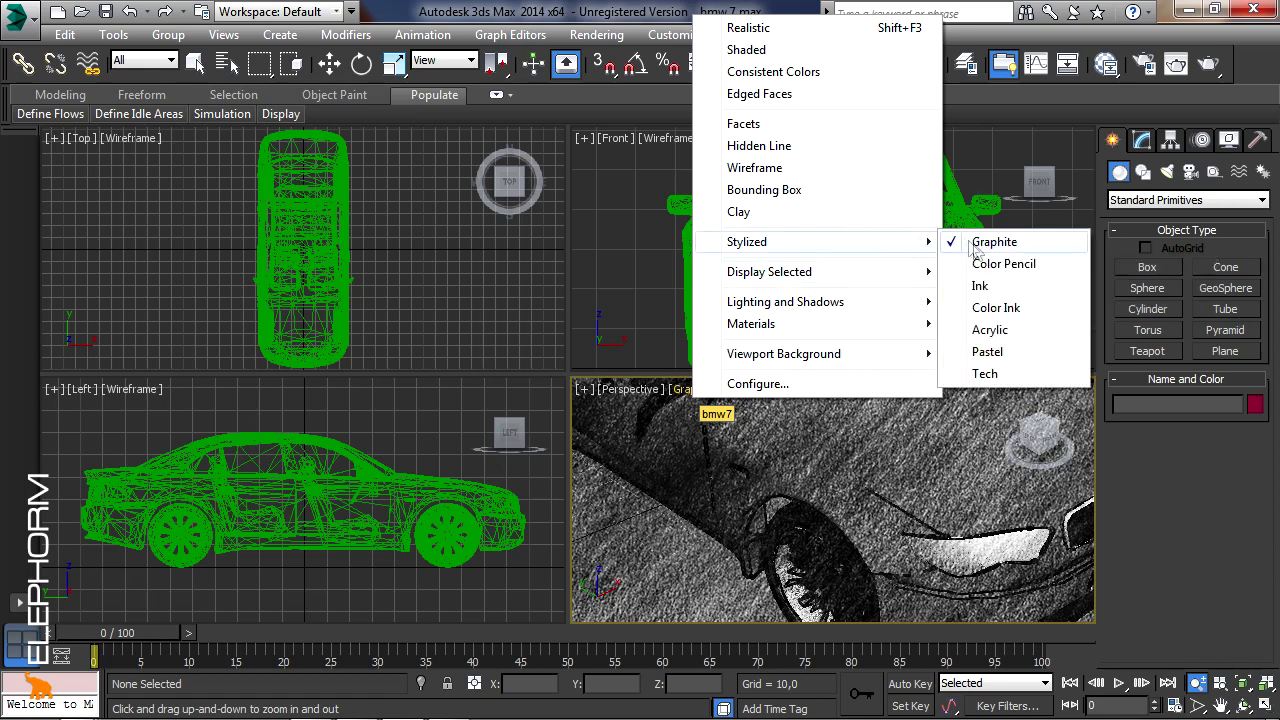
{"action": "left_click", "coordinate": [990, 264]}
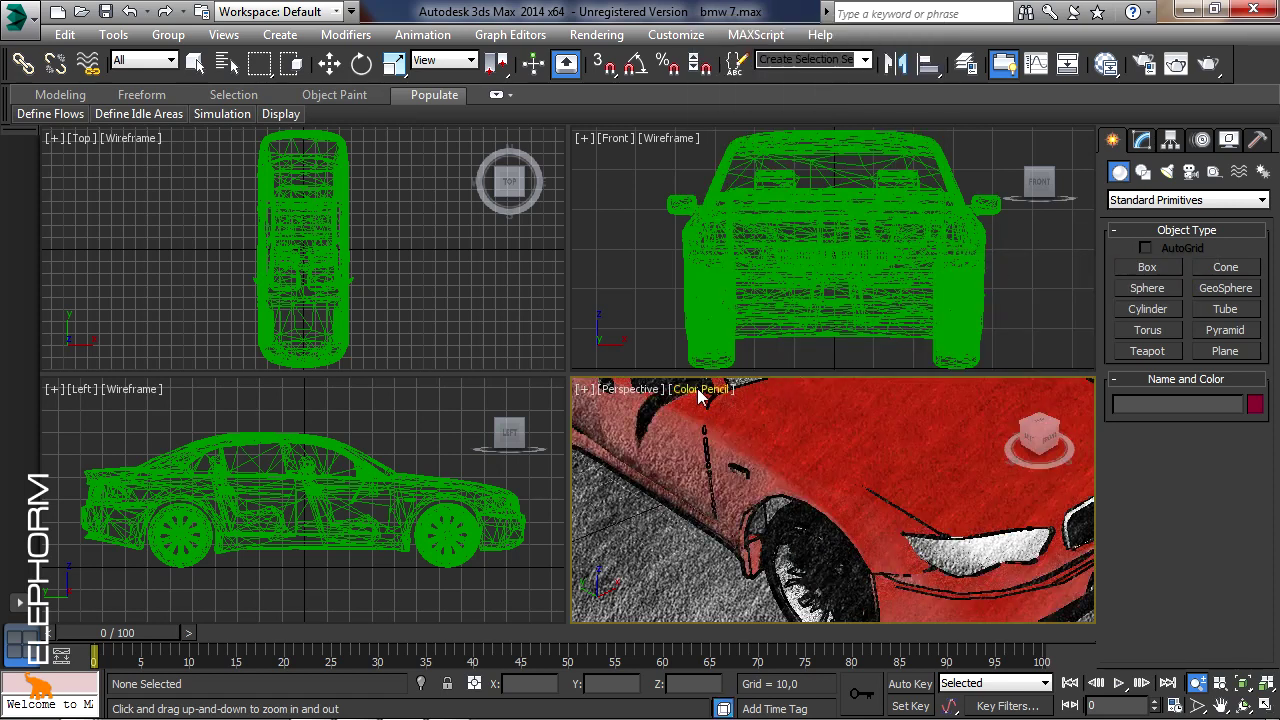
{"action": "left_click", "coordinate": [700, 390]}
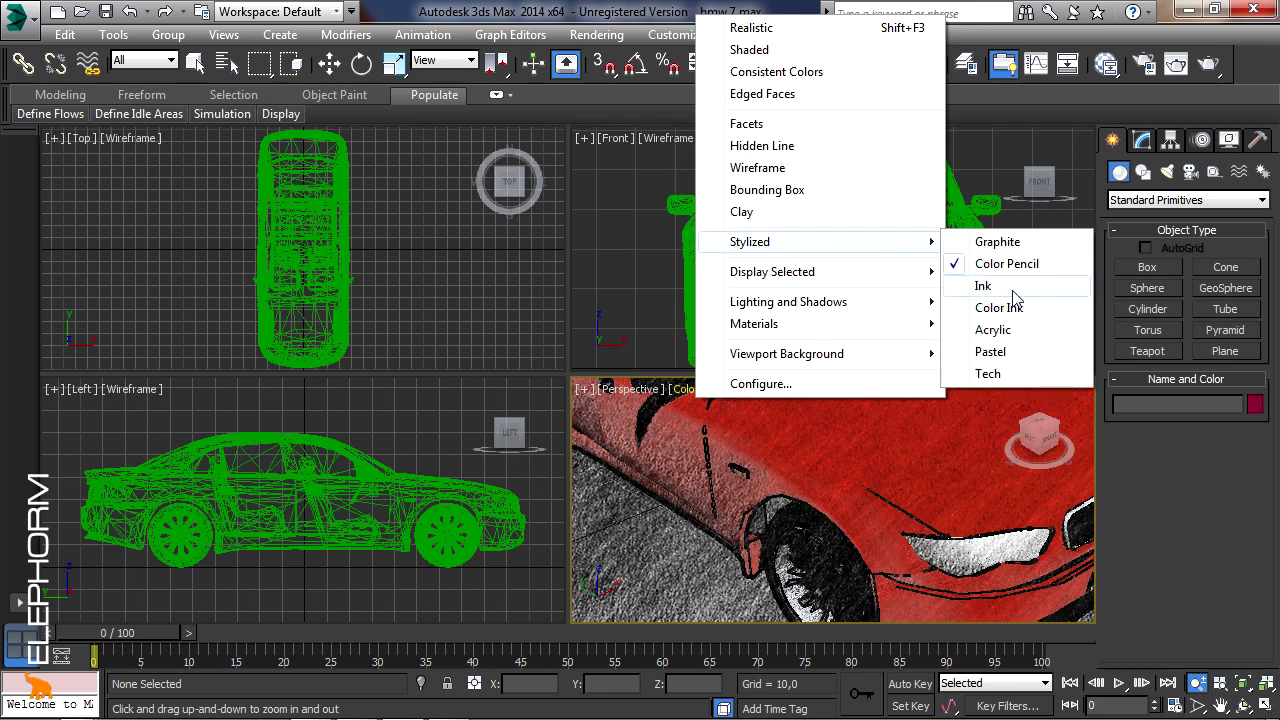
{"action": "left_click", "coordinate": [1000, 286]}
{"action": "left_click", "coordinate": [686, 396]}
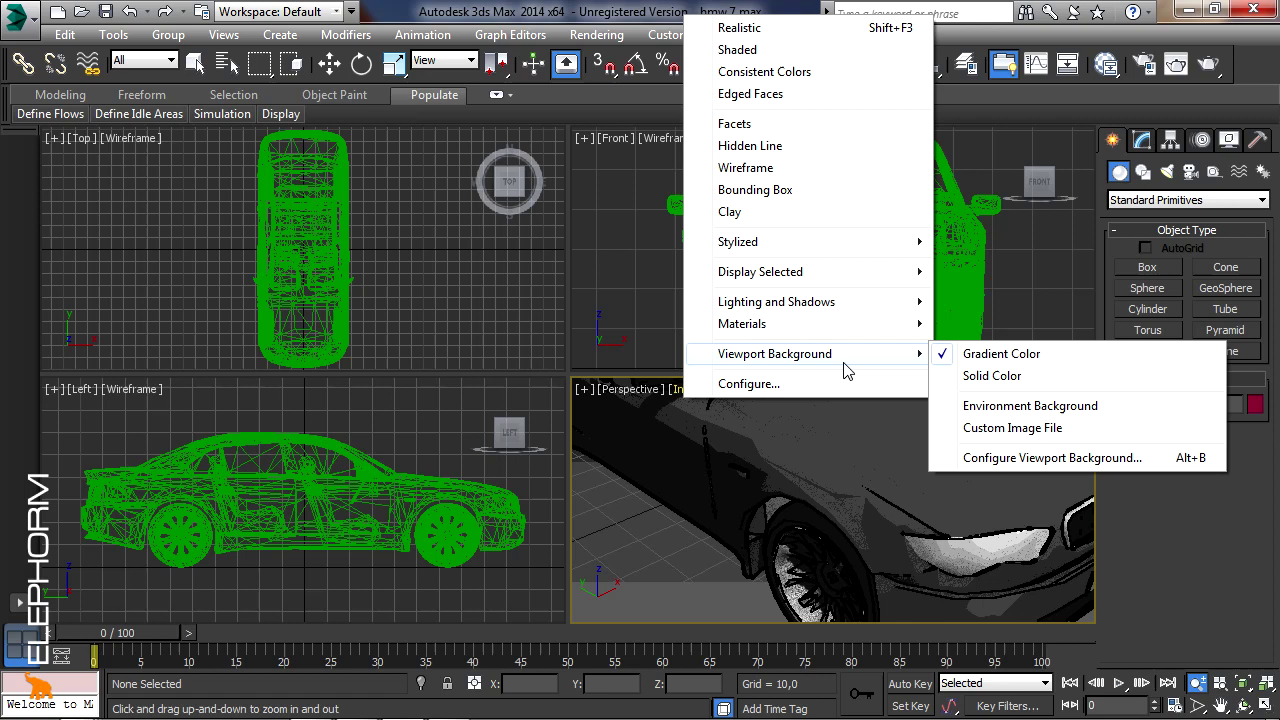
Set the Perspective view back to Shaded and overlay Edged Faces, toggling with F4 and F3
{"action": "left_click", "coordinate": [770, 50]}
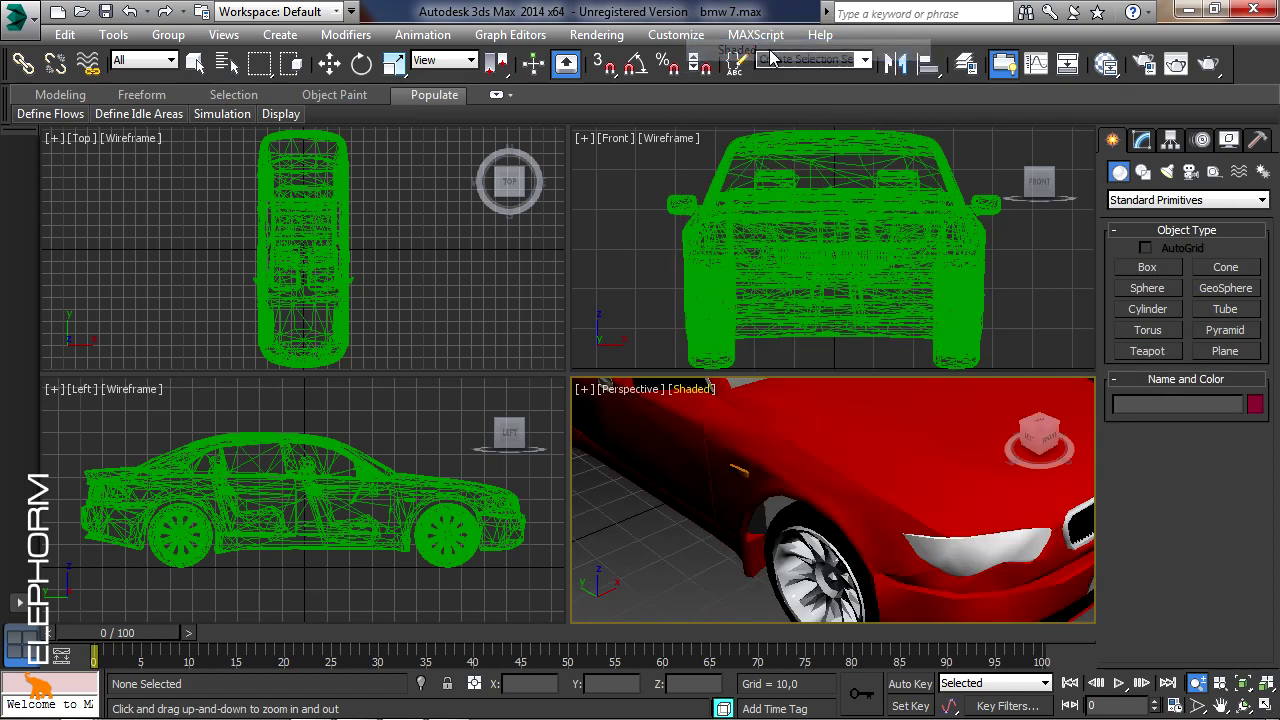
{"action": "left_click", "coordinate": [680, 392]}
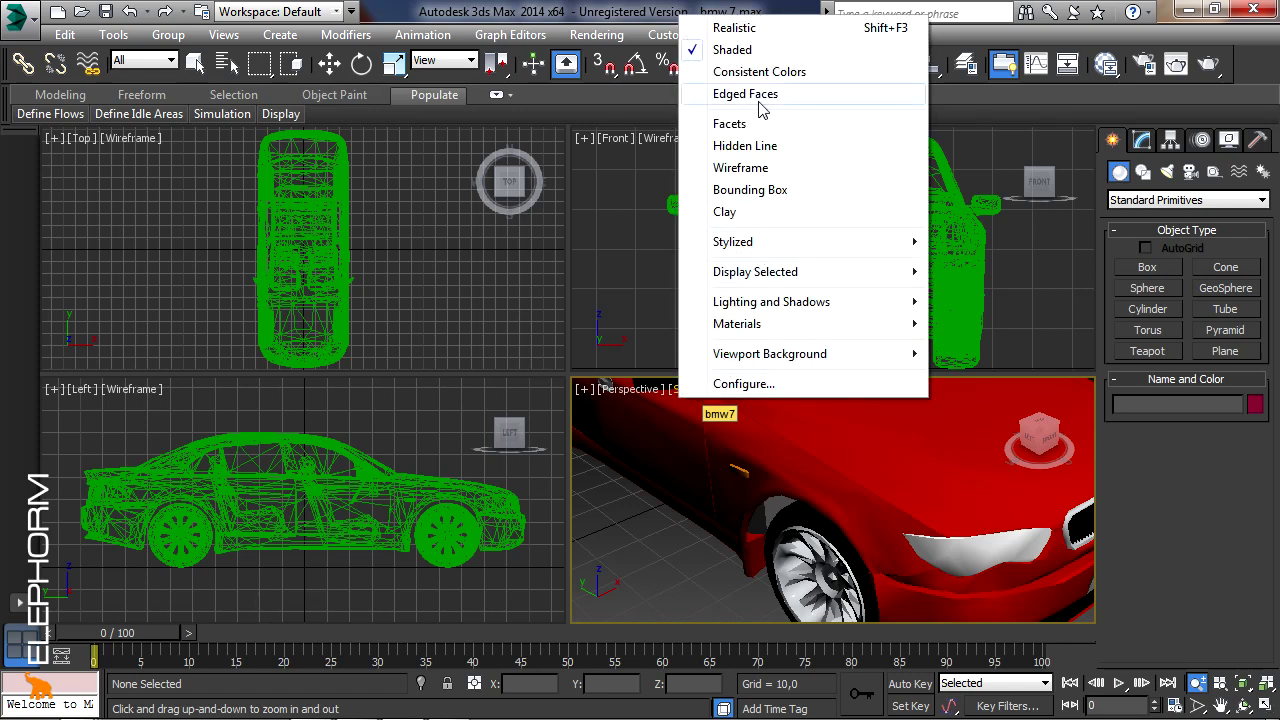
{"action": "key", "text": "F4"}
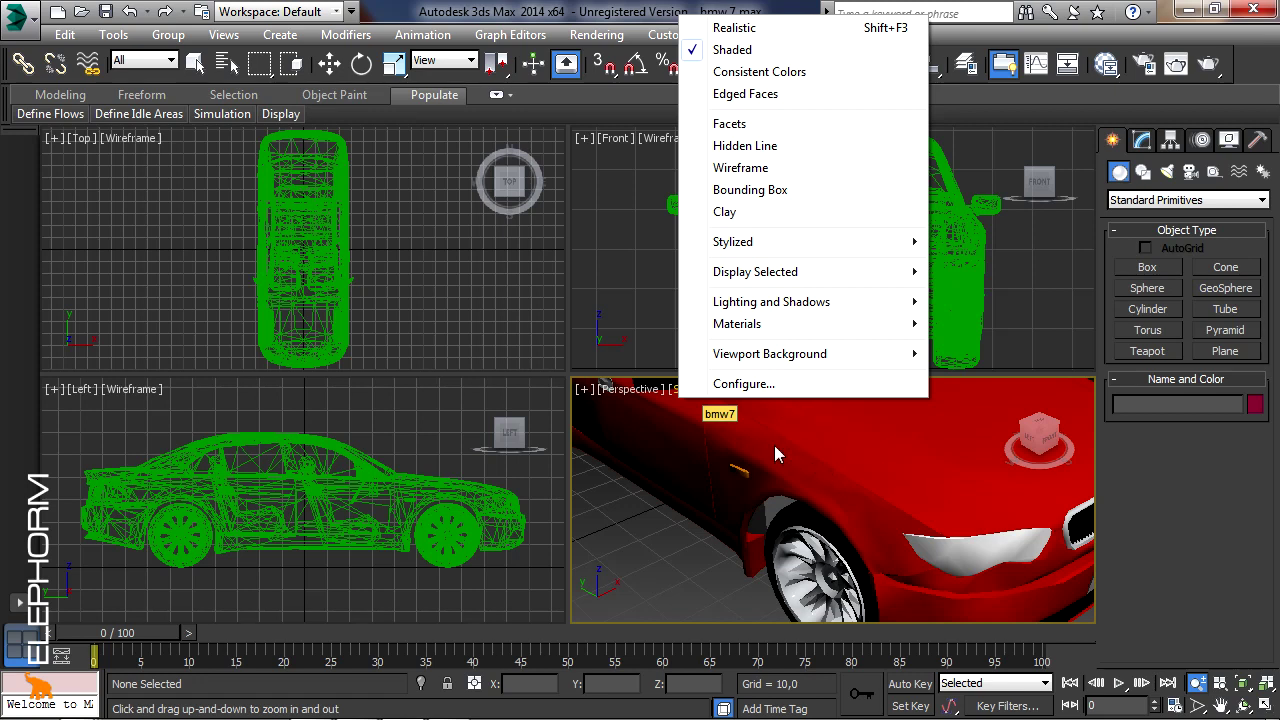
{"action": "left_click", "coordinate": [736, 95]}
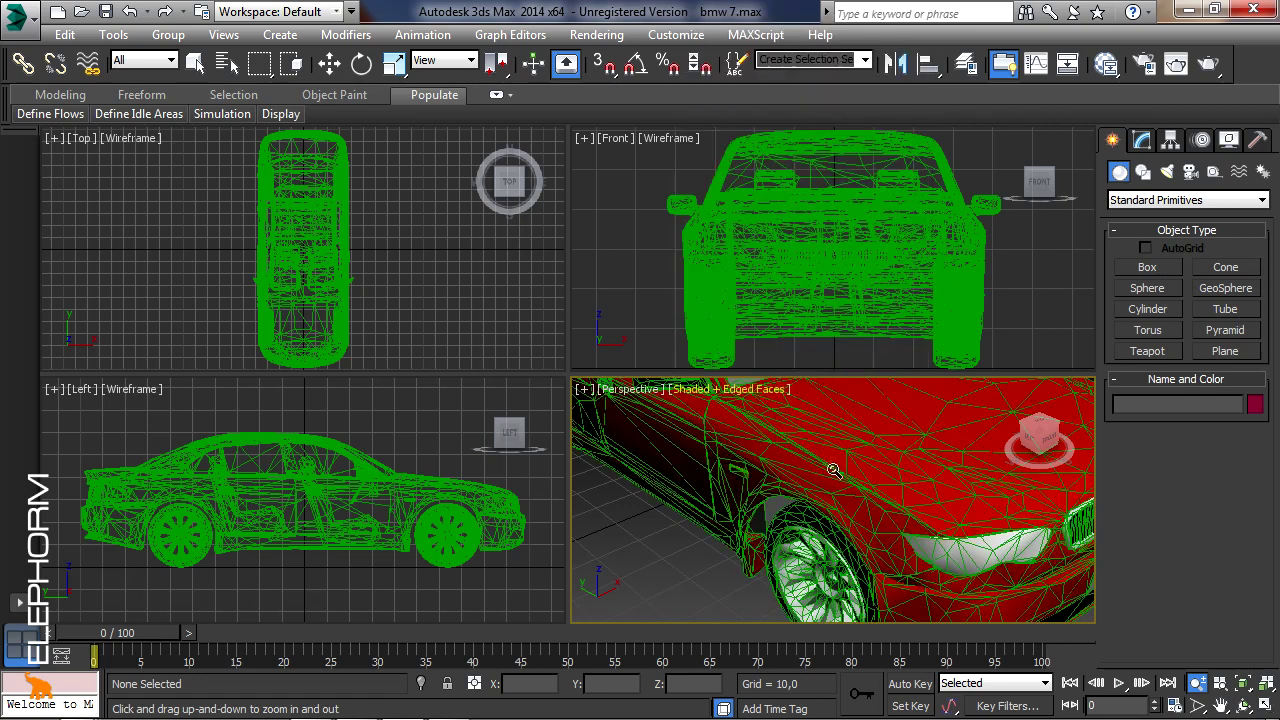
{"action": "key", "text": "F4"}
{"action": "key", "text": "F4"}
{"action": "key", "text": "F4"}
{"action": "key", "text": "F4"}
{"action": "key", "text": "F3"}
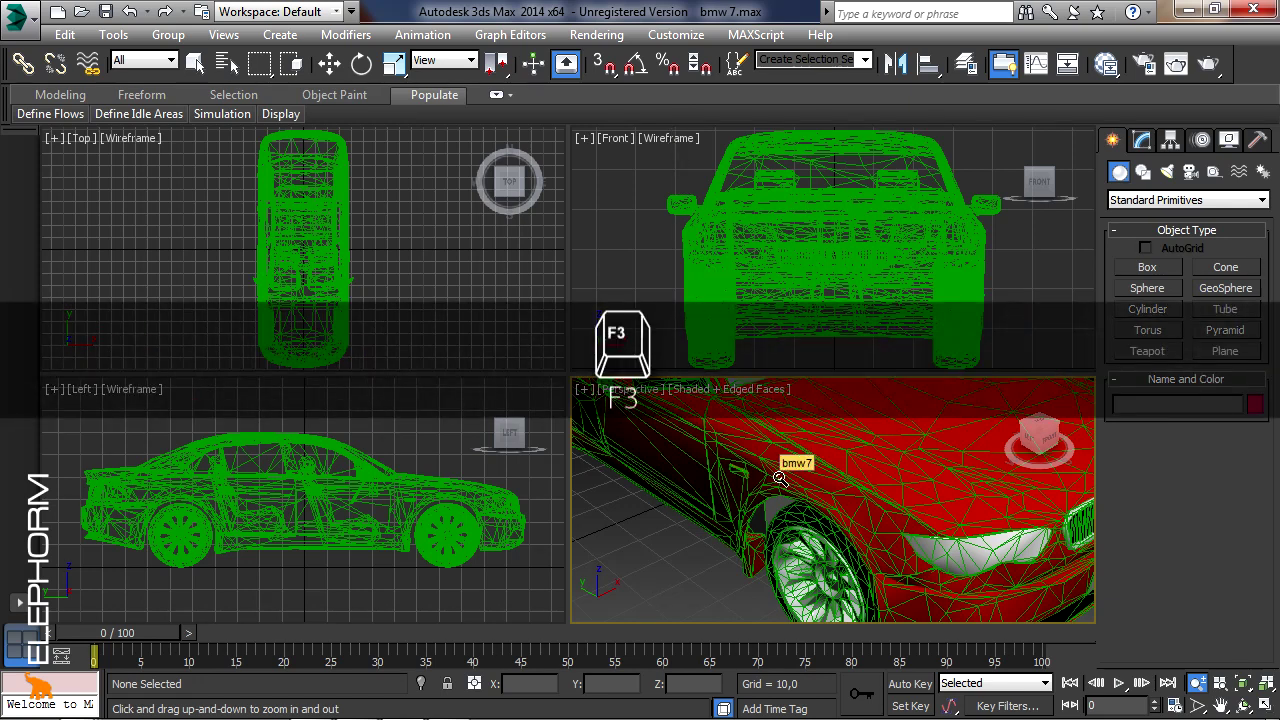
{"action": "key", "text": "F3"}
{"action": "key", "text": "F3"}
{"action": "right_click", "coordinate": [816, 459]}
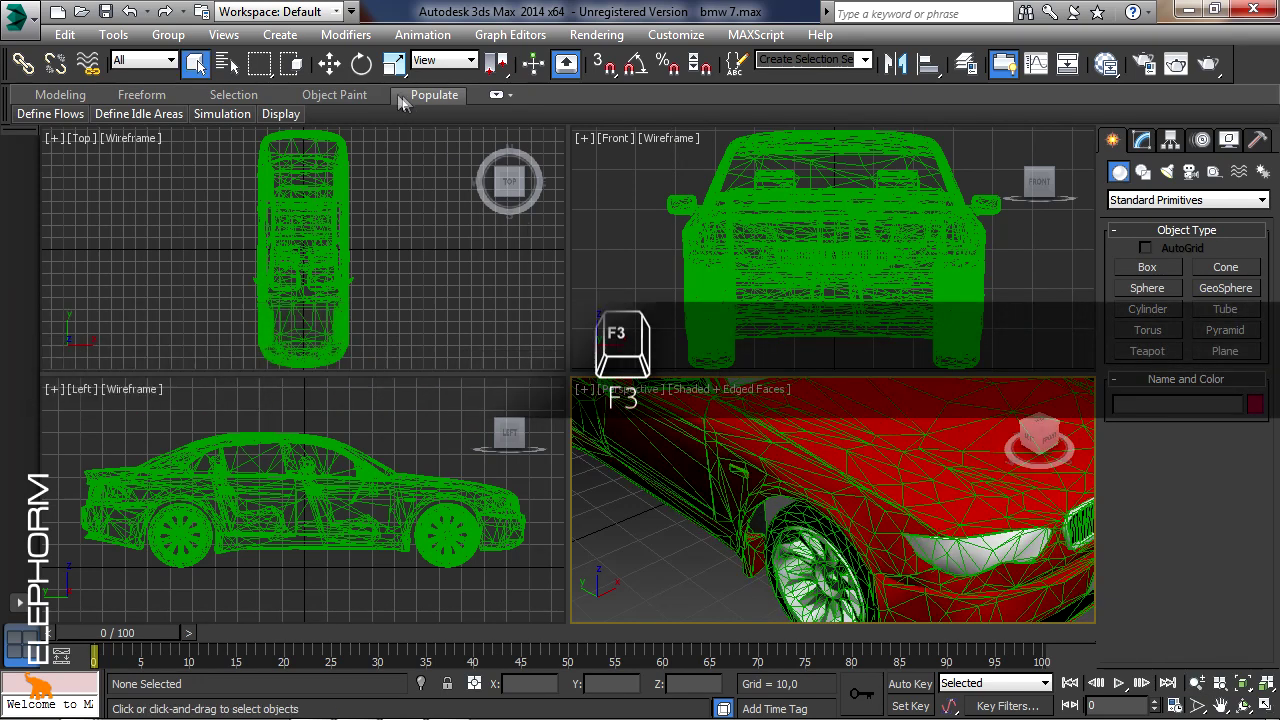
{"action": "left_click", "coordinate": [330, 66]}
{"action": "right_click", "coordinate": [646, 535]}
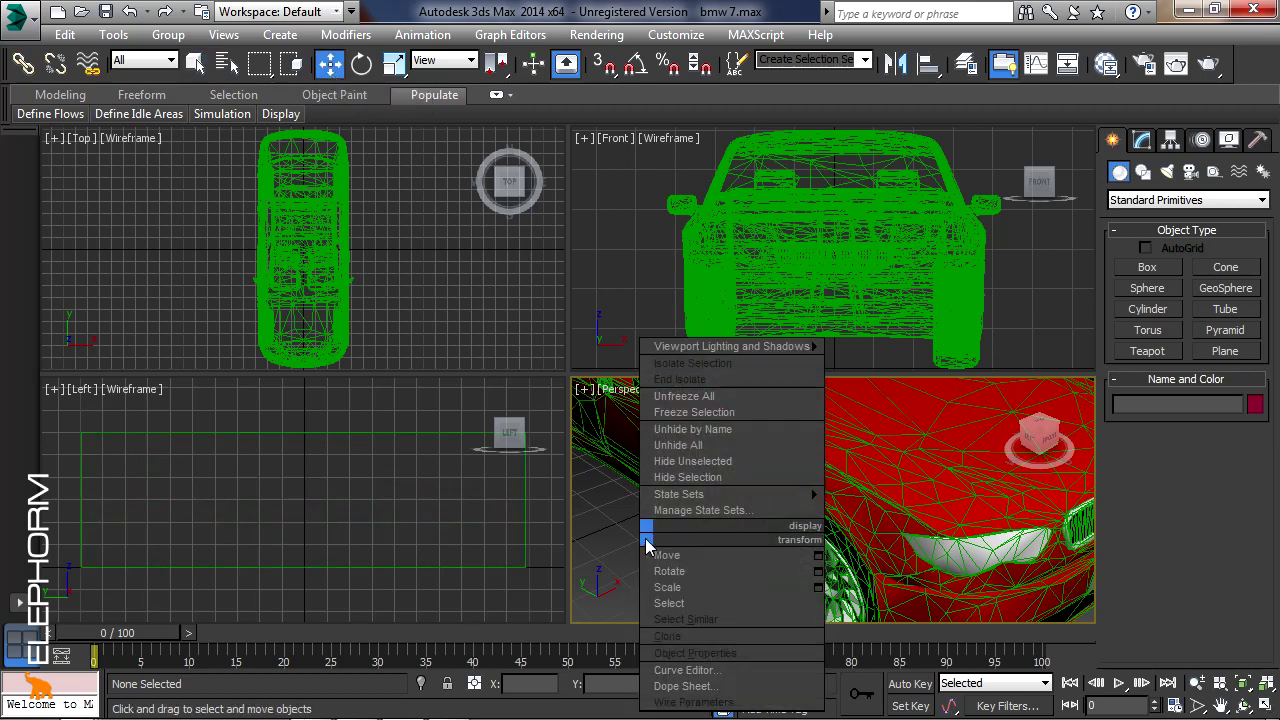
{"action": "left_click", "coordinate": [622, 545]}
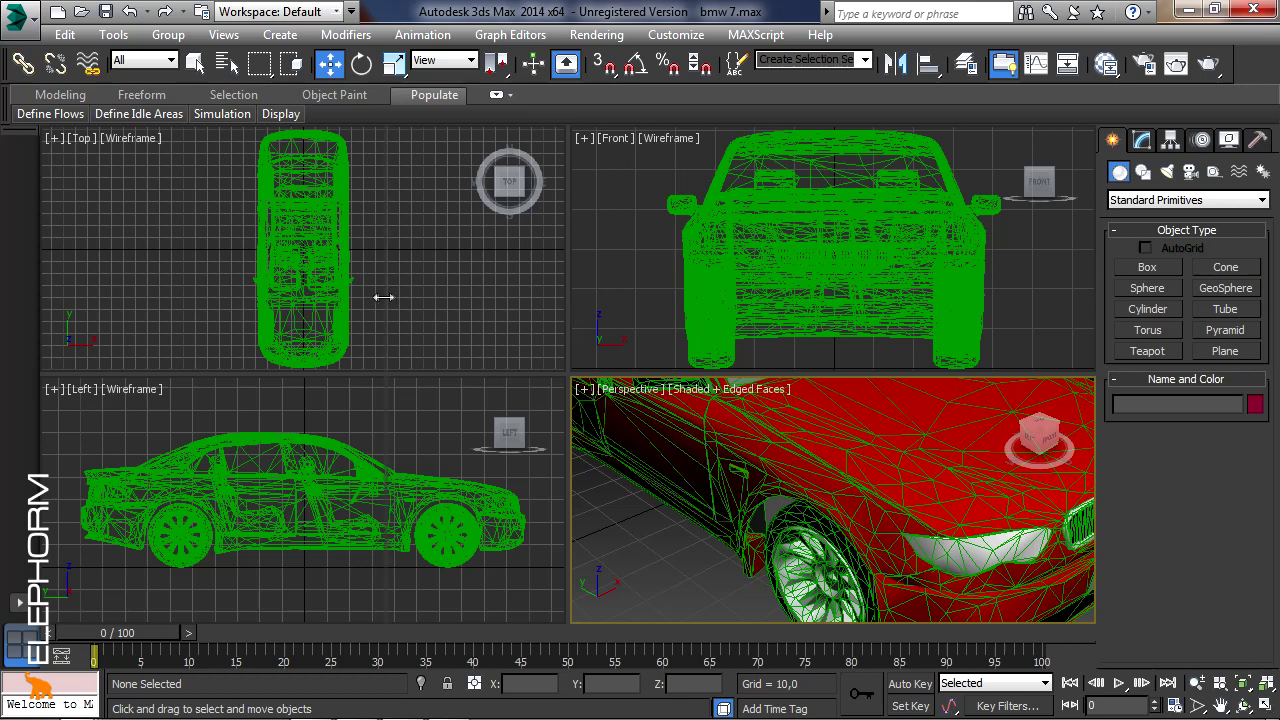
{"action": "left_click_drag", "start_coordinate": [567, 308], "coordinate": [385, 300]}
{"action": "mouse_move", "coordinate": [336, 374]}
{"action": "left_mouse_down"}
{"action": "mouse_move", "coordinate": [331, 272]}
{"action": "mouse_move", "coordinate": [626, 430]}
{"action": "left_mouse_up"}
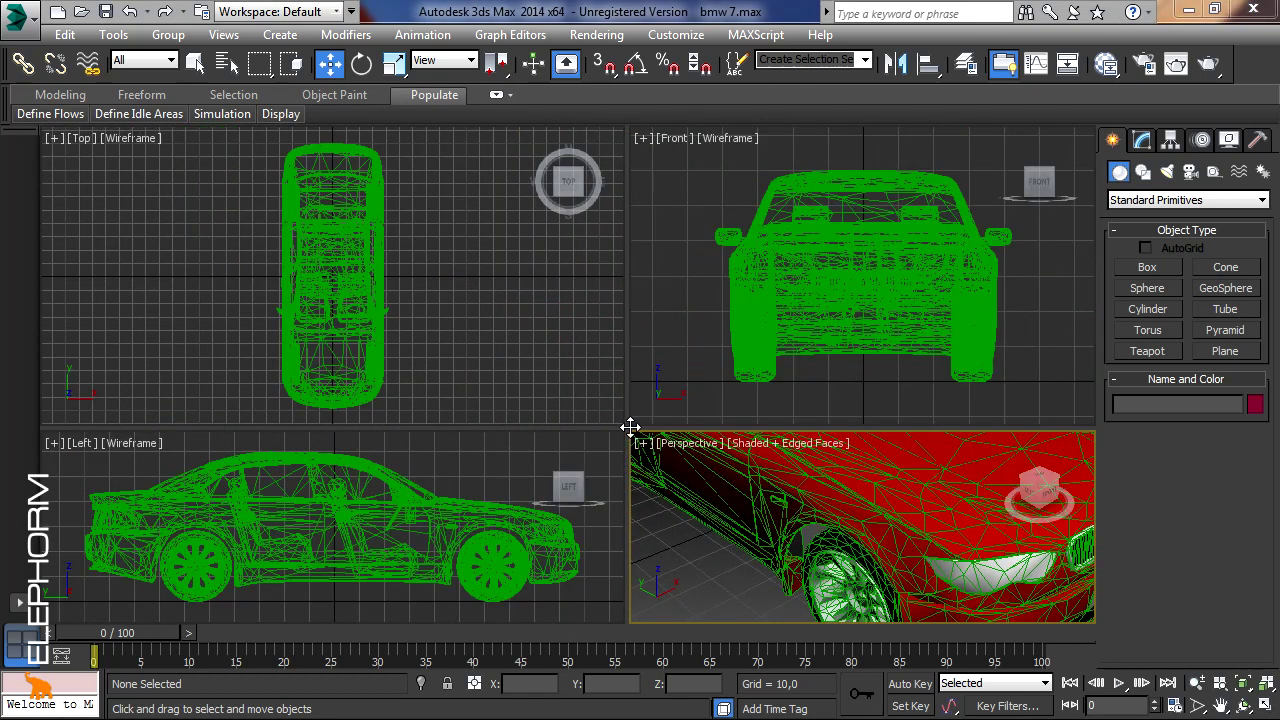
{"action": "right_click", "coordinate": [630, 427]}
{"action": "left_click", "coordinate": [695, 415]}
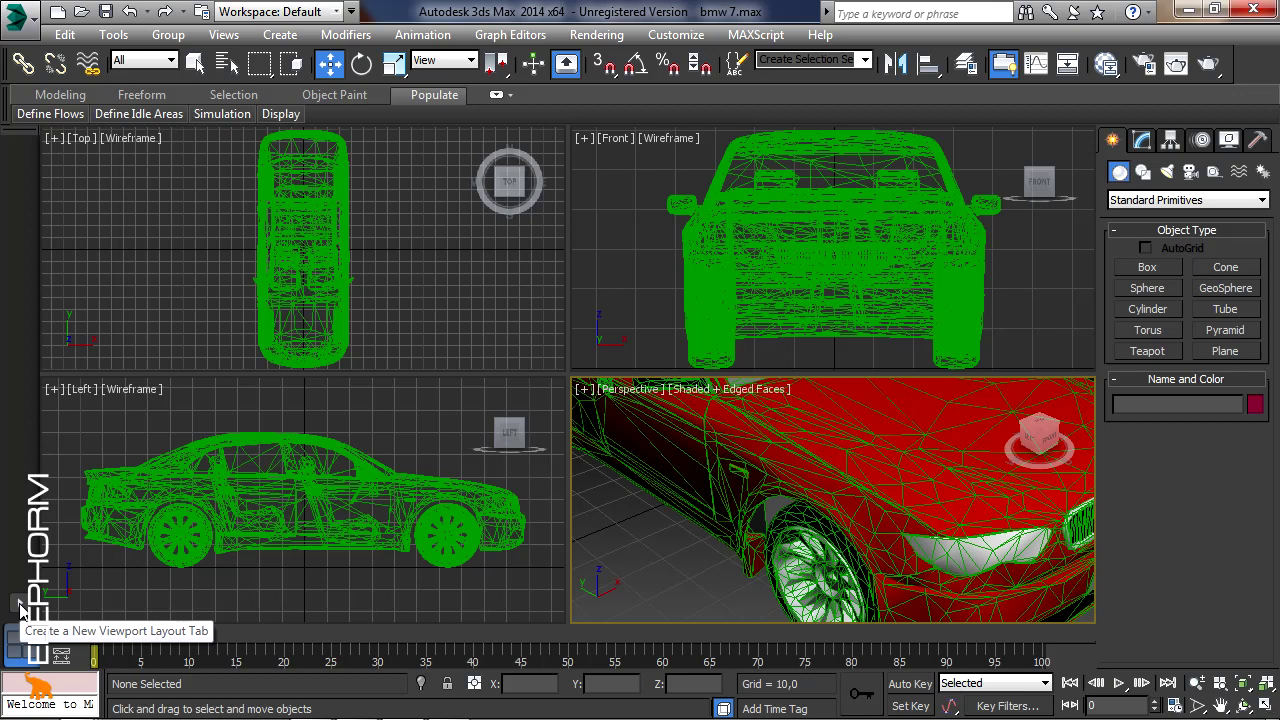
Add a Standard layout tab with Top, Front and a large Left view, alternating with Quad 4
{"action": "left_click", "coordinate": [20, 605]}
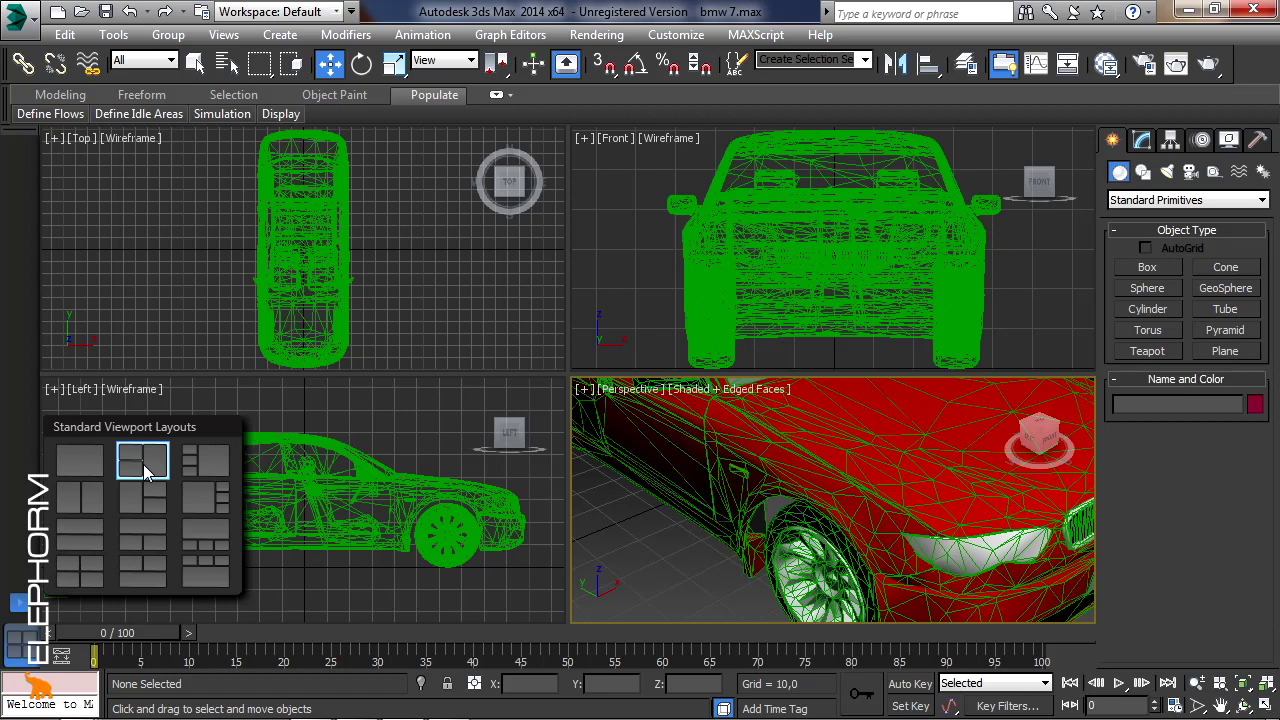
{"action": "left_click", "coordinate": [143, 464]}
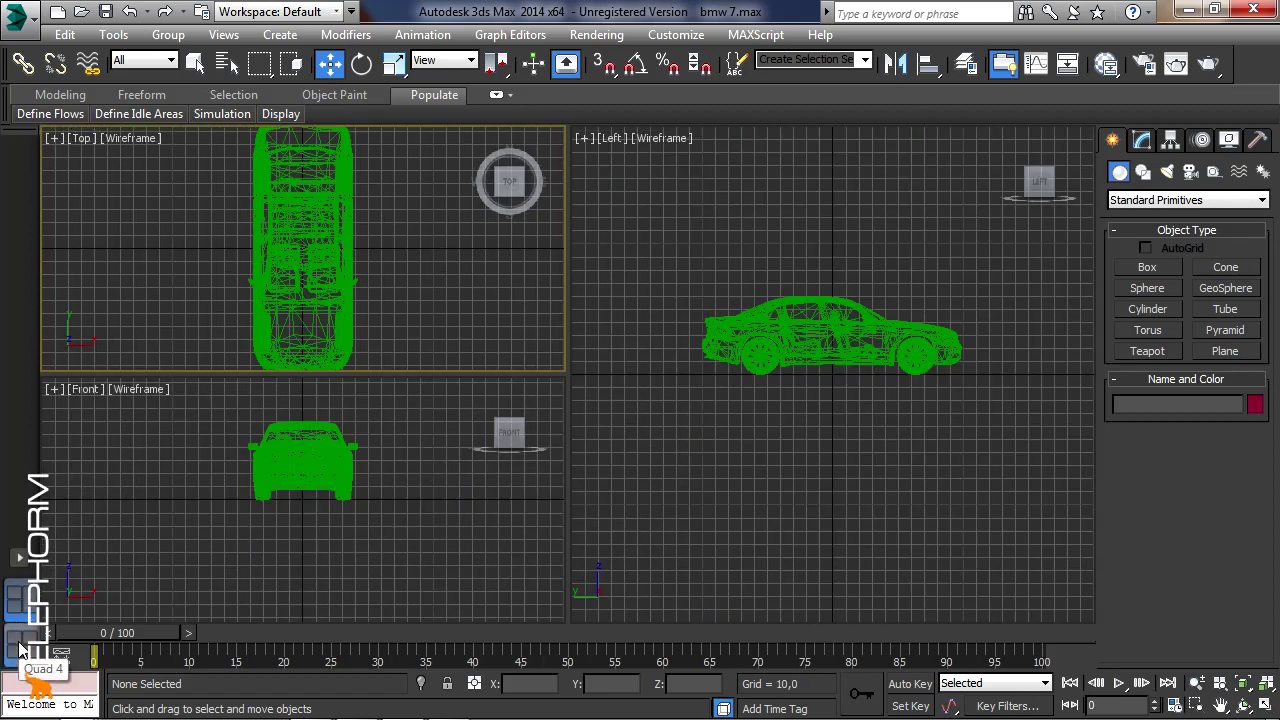
{"action": "left_click", "coordinate": [20, 648]}
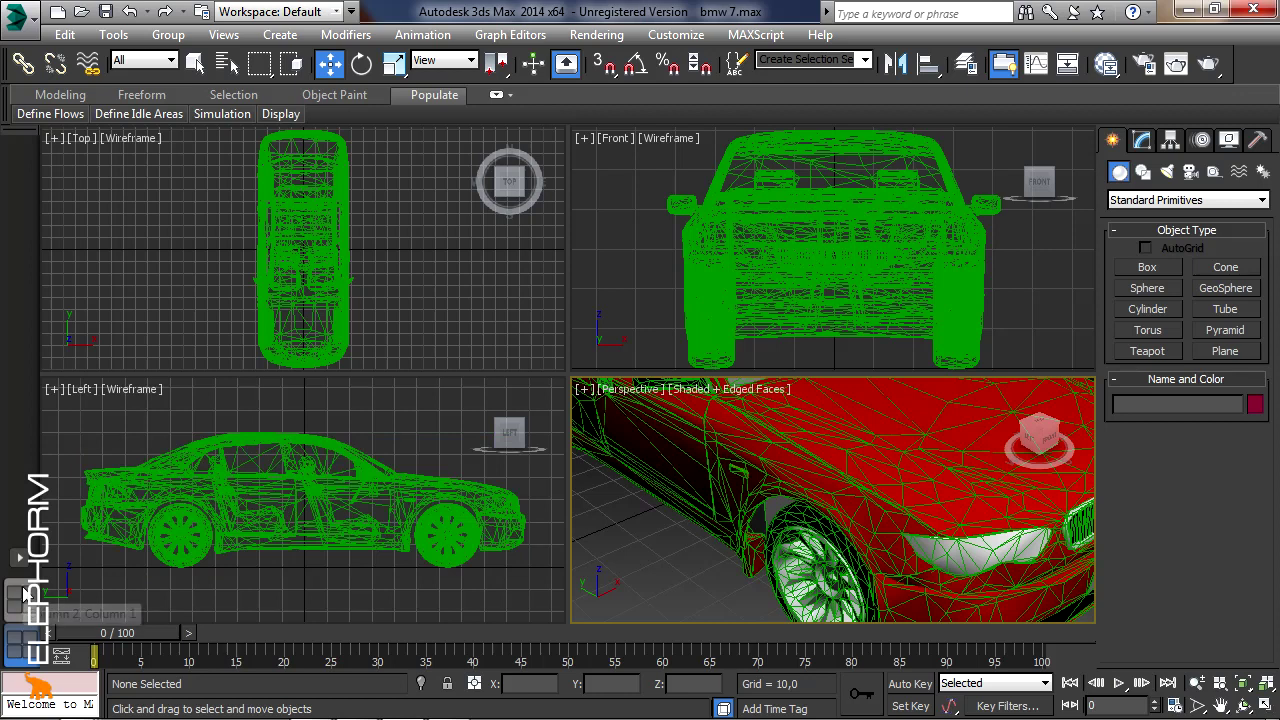
{"action": "left_click", "coordinate": [16, 598]}
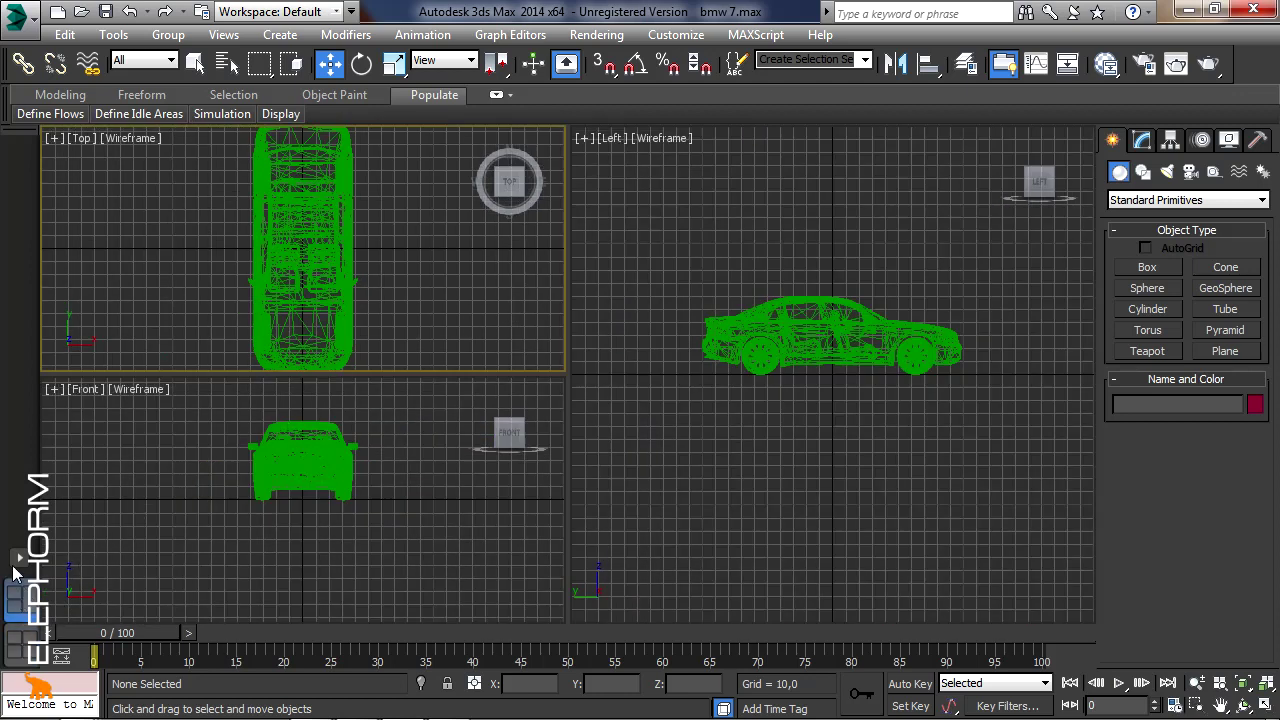
Add a layout tab with a wide Top view above three smaller views and switch among tabs
{"action": "left_click", "coordinate": [19, 557]}
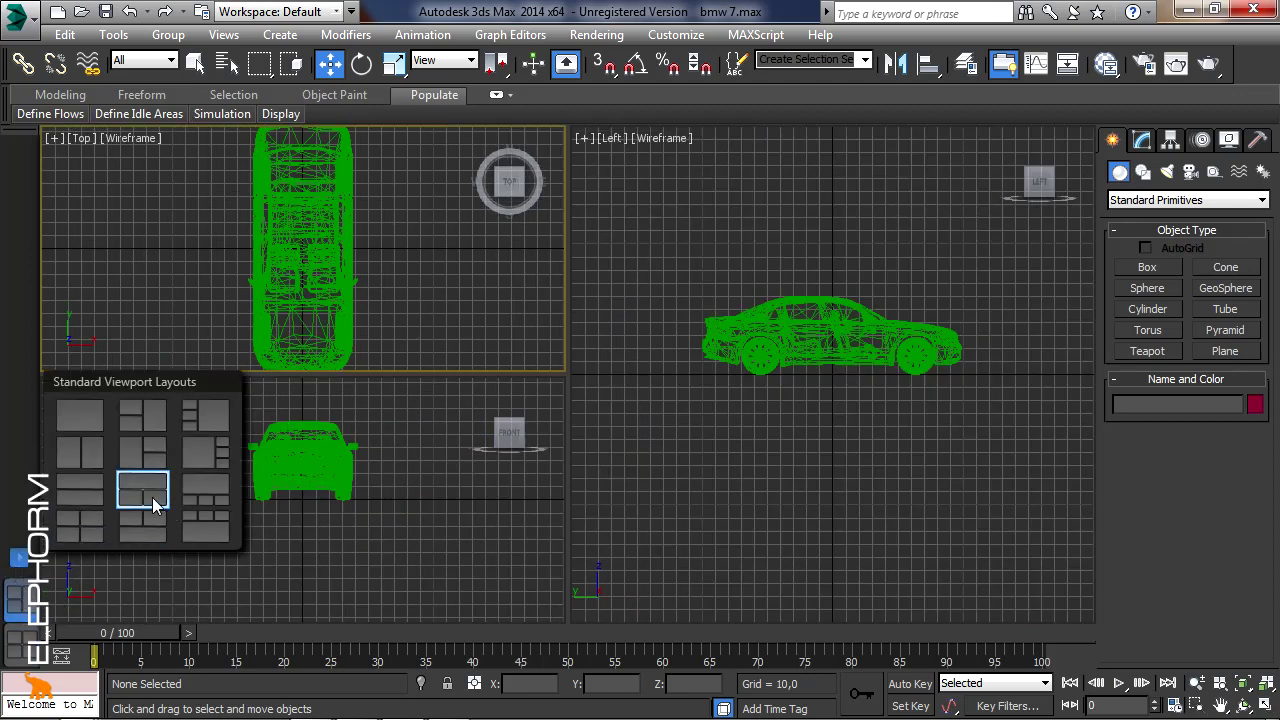
{"action": "left_click", "coordinate": [205, 492]}
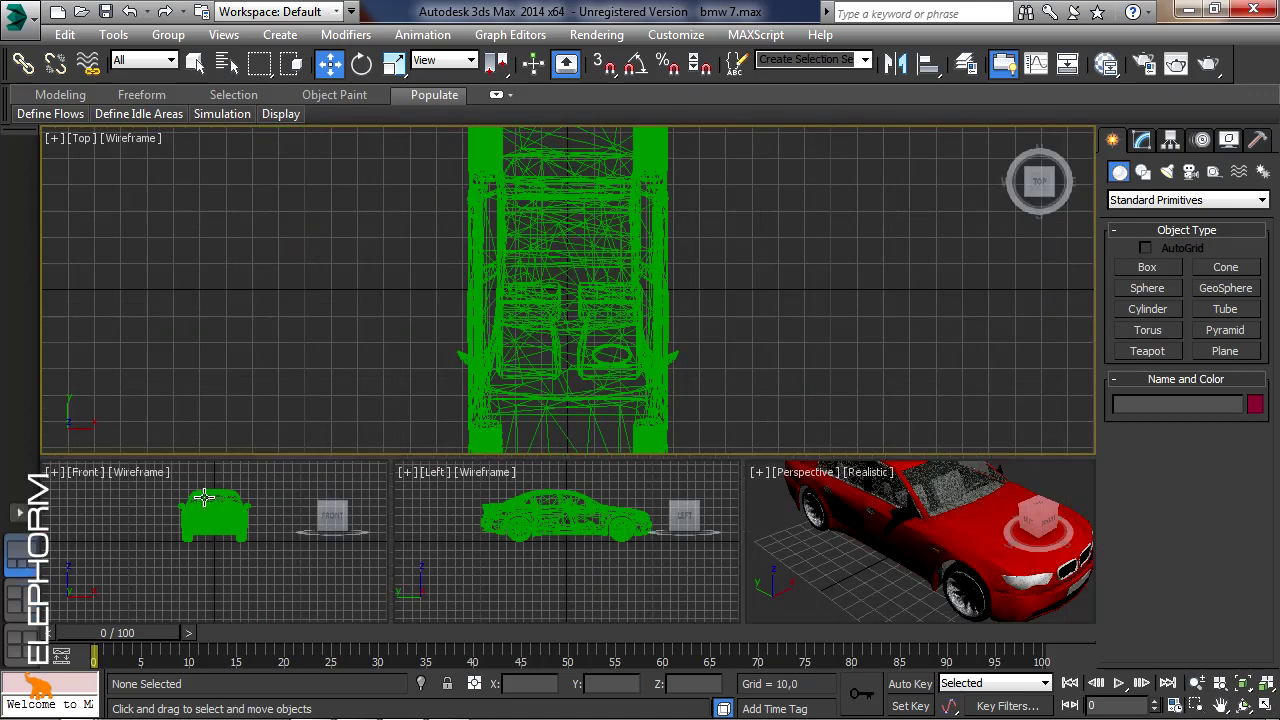
{"action": "left_click", "coordinate": [17, 600]}
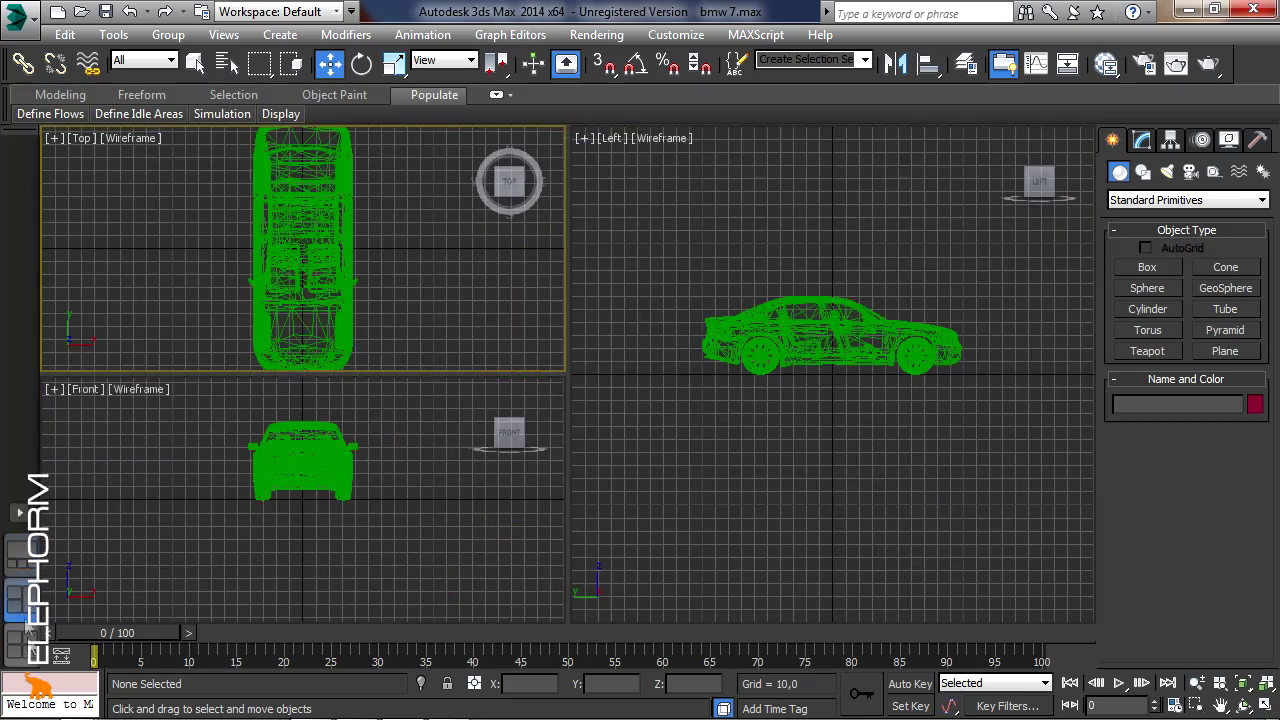
{"action": "left_click", "coordinate": [17, 640]}
{"action": "left_click", "coordinate": [17, 600]}
{"action": "left_click", "coordinate": [24, 558]}
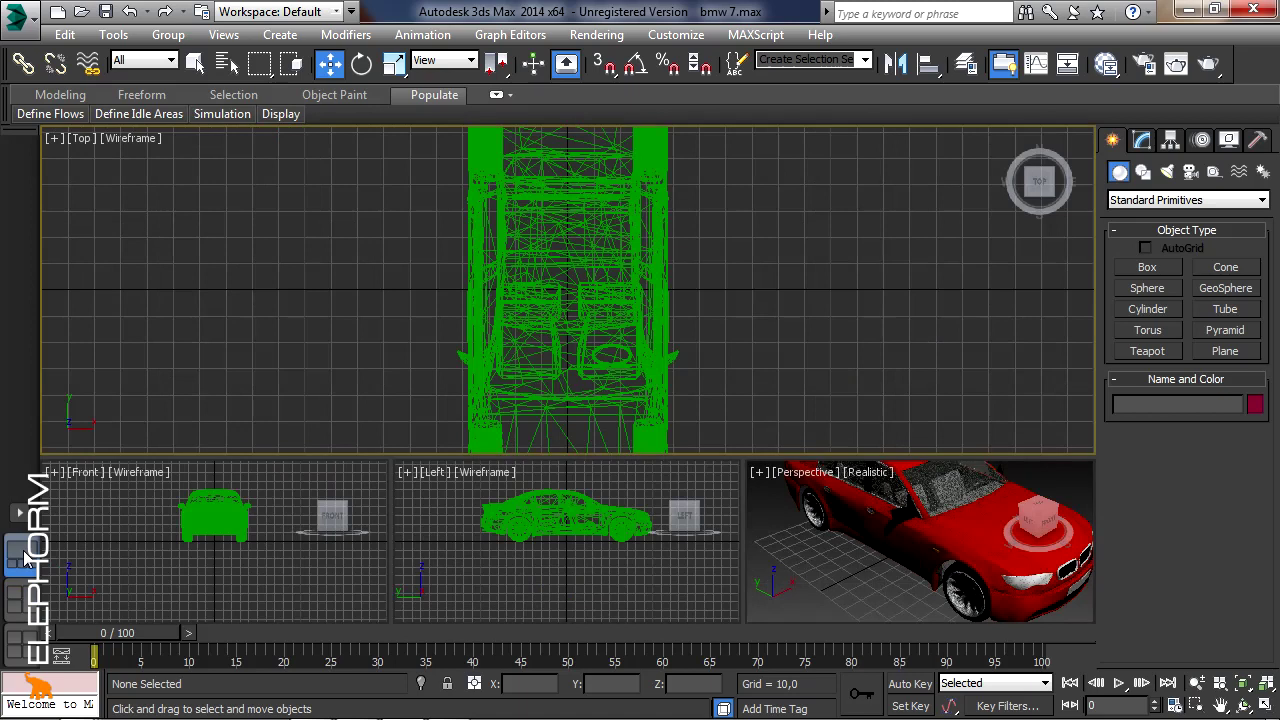
Shrink the wide Top view to enlarge the lower views, then make Perspective active
{"action": "left_click_drag", "start_coordinate": [501, 455], "coordinate": [543, 305]}
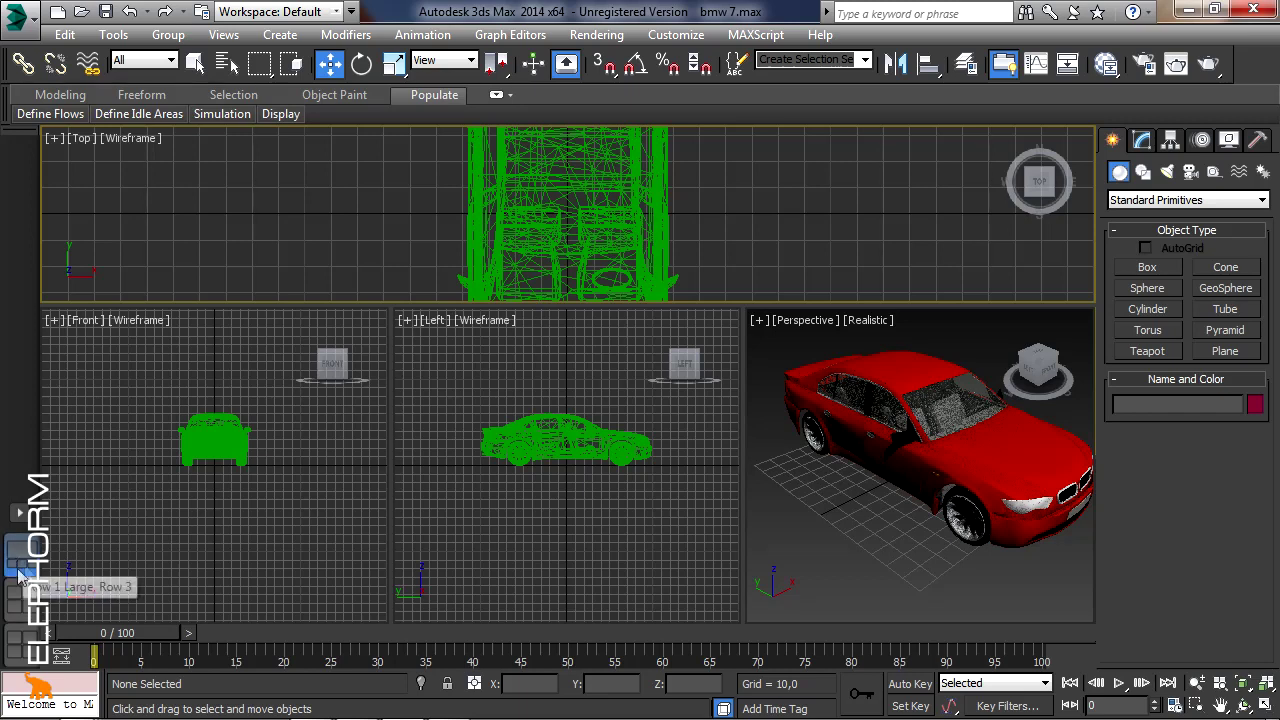
{"action": "left_click", "coordinate": [20, 597]}
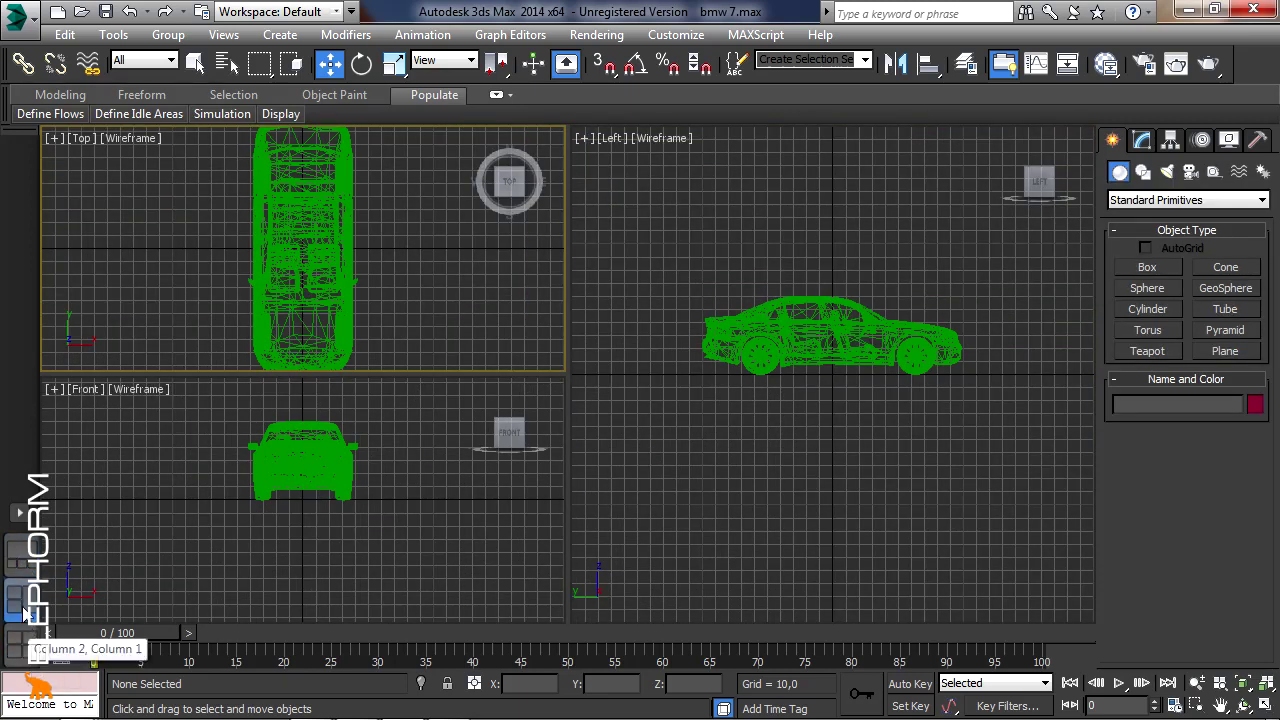
{"action": "left_click", "coordinate": [13, 563]}
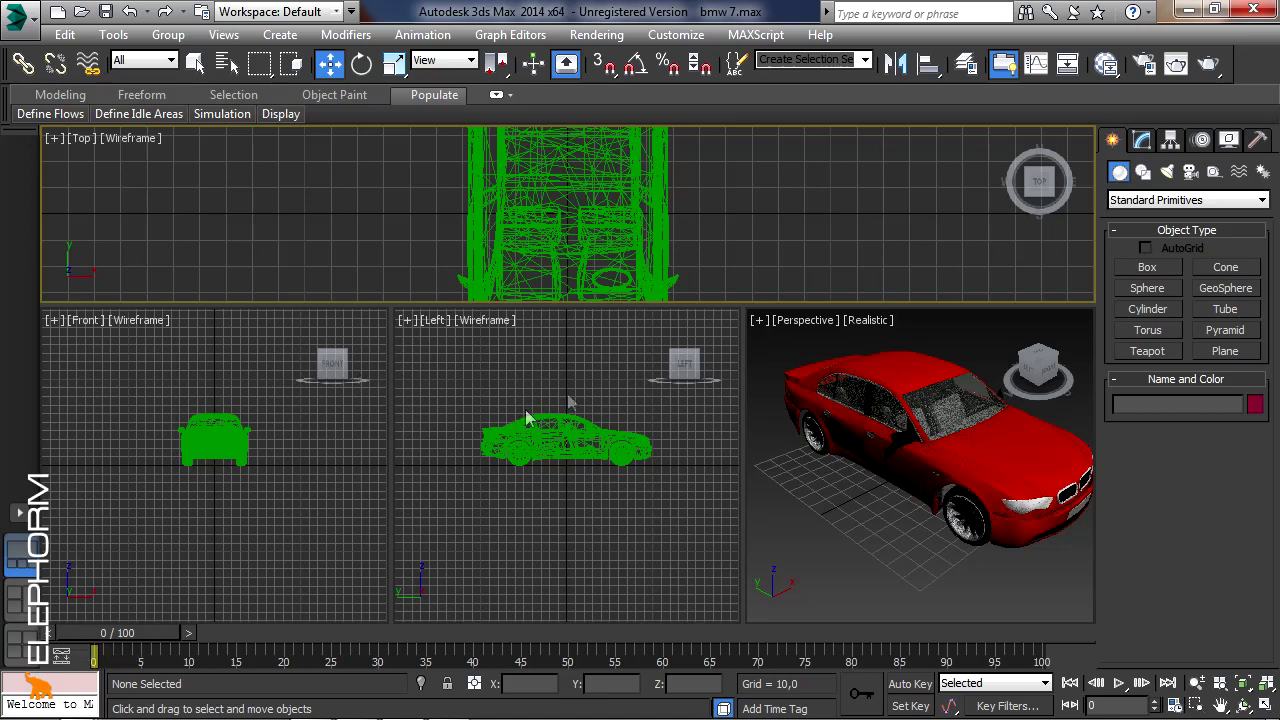
{"action": "right_click", "coordinate": [813, 446]}
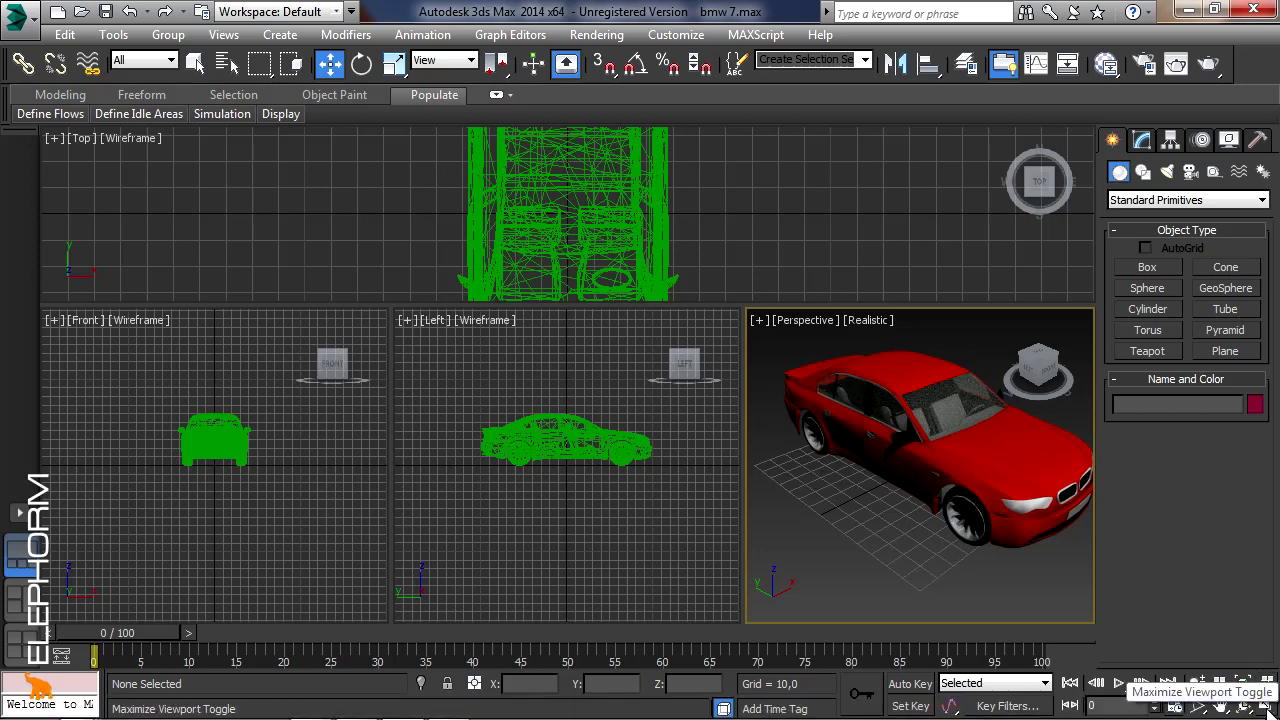
Maximize the Perspective view, then return to the Top, Front and Left layout with Front active
{"action": "left_click", "coordinate": [1263, 704]}
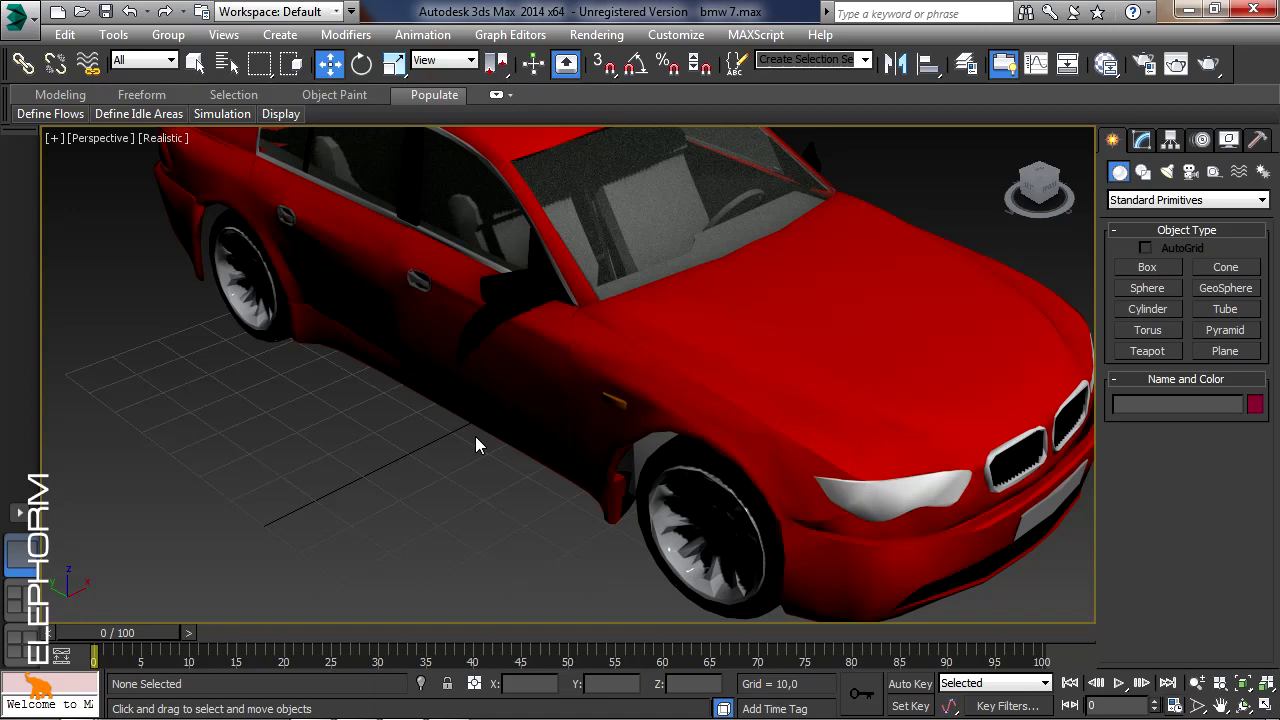
{"action": "key", "text": "super+shift"}
{"action": "key", "text": "super+shift"}
{"action": "key", "text": "super+shift"}
{"action": "key", "text": "super+shift"}
{"action": "key", "text": "super+shift"}
{"action": "key", "text": "super+shift"}
{"action": "key", "text": "super+shift"}
{"action": "key", "text": "super+shift"}
{"action": "key", "text": "super+shift"}
{"action": "key", "text": "super+shift"}
{"action": "key", "text": "super+shift"}
{"action": "key", "text": "super+shift"}
{"action": "key", "text": "super+shift"}
{"action": "key", "text": "super+shift"}
{"action": "key", "text": "super+shift"}
{"action": "key", "text": "super+shift"}
{"action": "key", "text": "super+shift"}
{"action": "key", "text": "super+shift"}
{"action": "key", "text": "super+shift"}
{"action": "key", "text": "super+shift"}
{"action": "key", "text": "super+shift"}
{"action": "key", "text": "super+shift"}
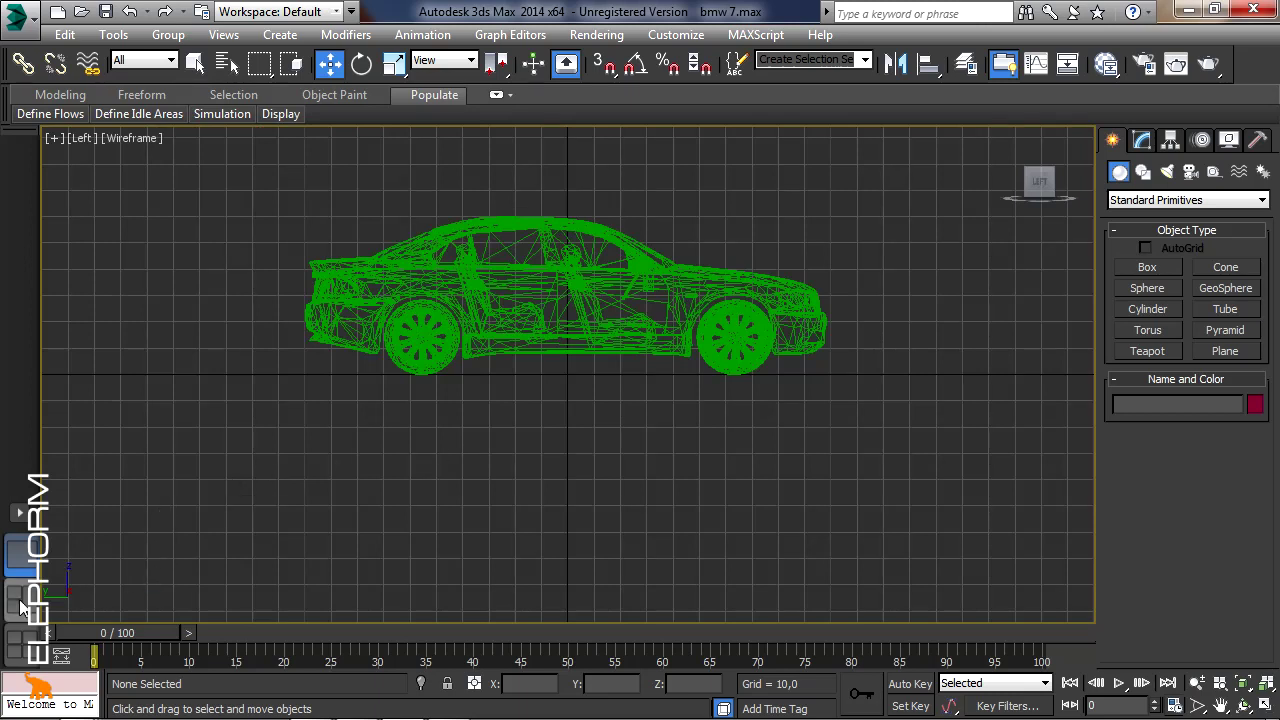
{"action": "left_click", "coordinate": [15, 598]}
{"action": "left_click", "coordinate": [450, 474]}
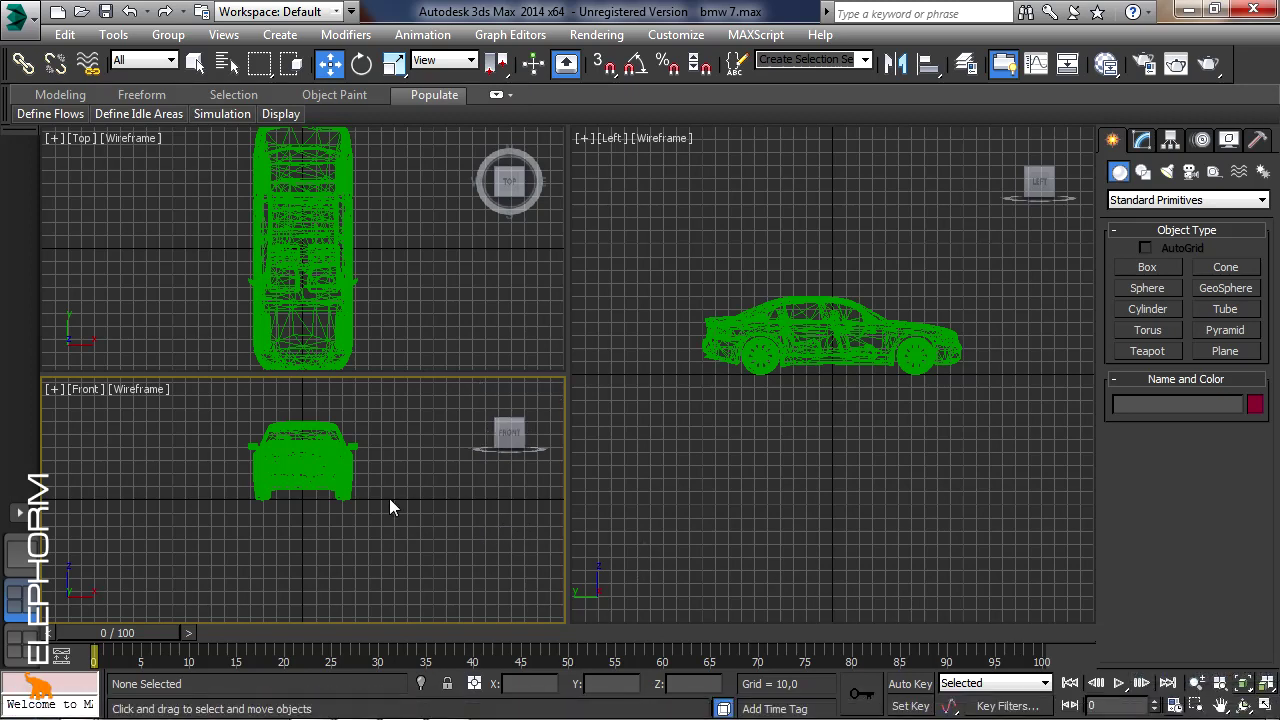
Maximize the Front view, then use the Win+Shift view switcher to fill the area with Left
{"action": "key", "text": "alt+w"}
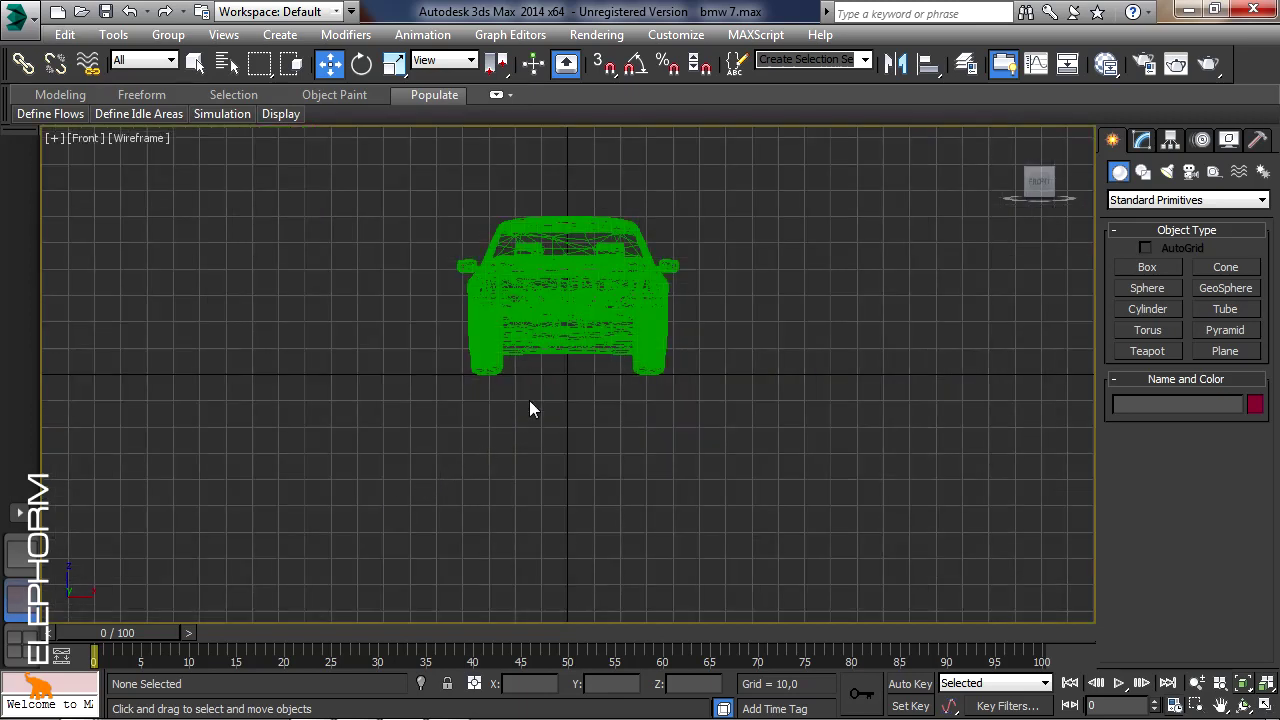
{"action": "key", "text": "super+shift"}
{"action": "key", "text": "shift"}
{"action": "key", "text": "shift"}
{"action": "key", "text": "shift"}
{"action": "key", "text": "shift"}
{"action": "key", "text": "shift"}
{"action": "key", "text": "shift"}
{"action": "key", "text": "shift"}
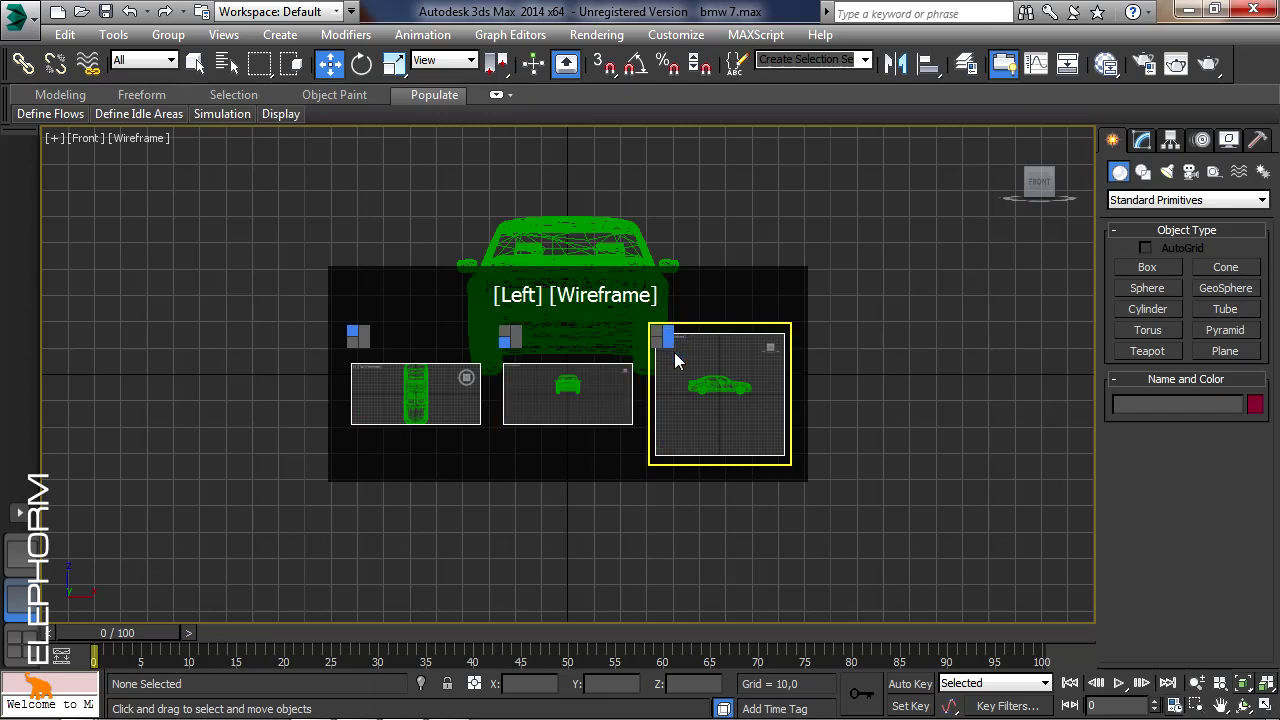
{"action": "left_click", "coordinate": [680, 345]}
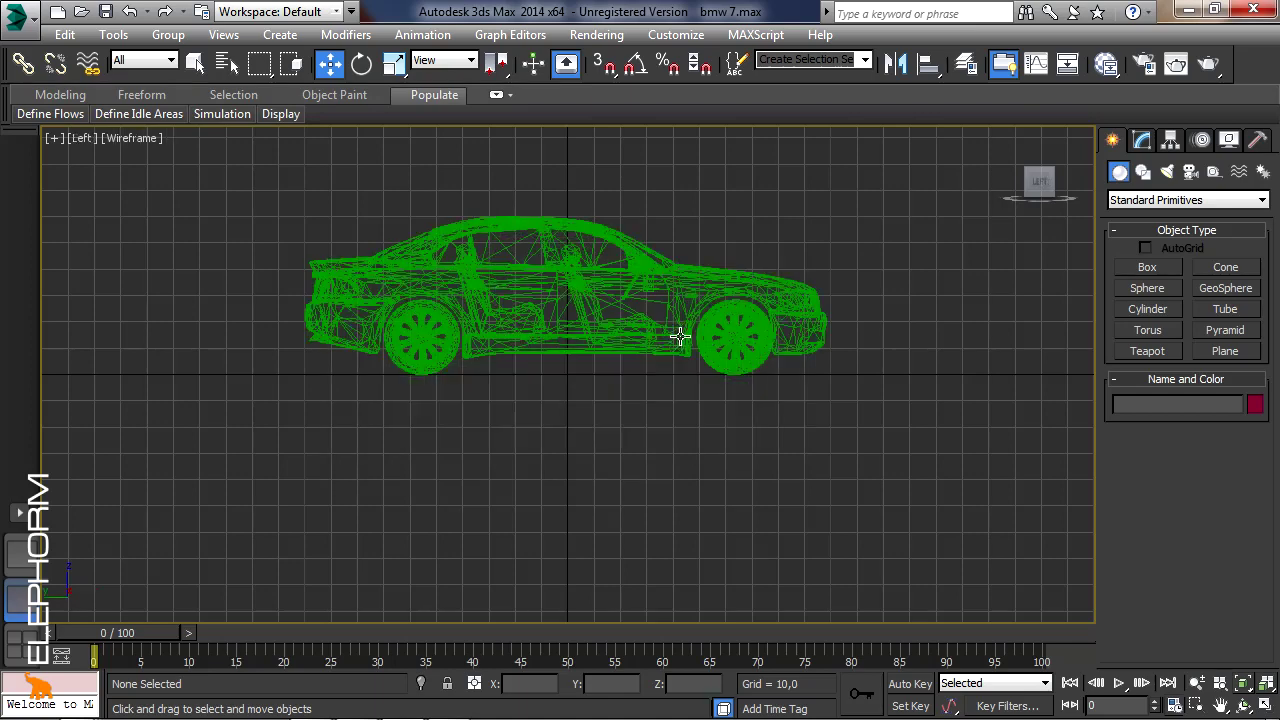